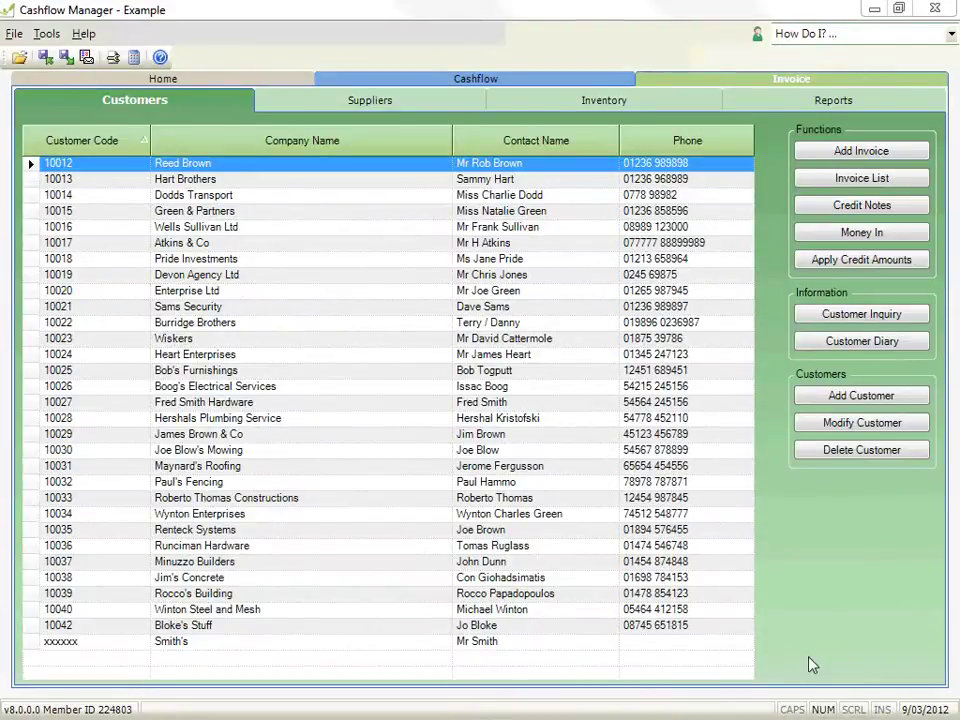
# Preview the default 'General Invoice - no Item Code' layout, then return to Invoice Layout Settings
pyautogui.click(112, 57)
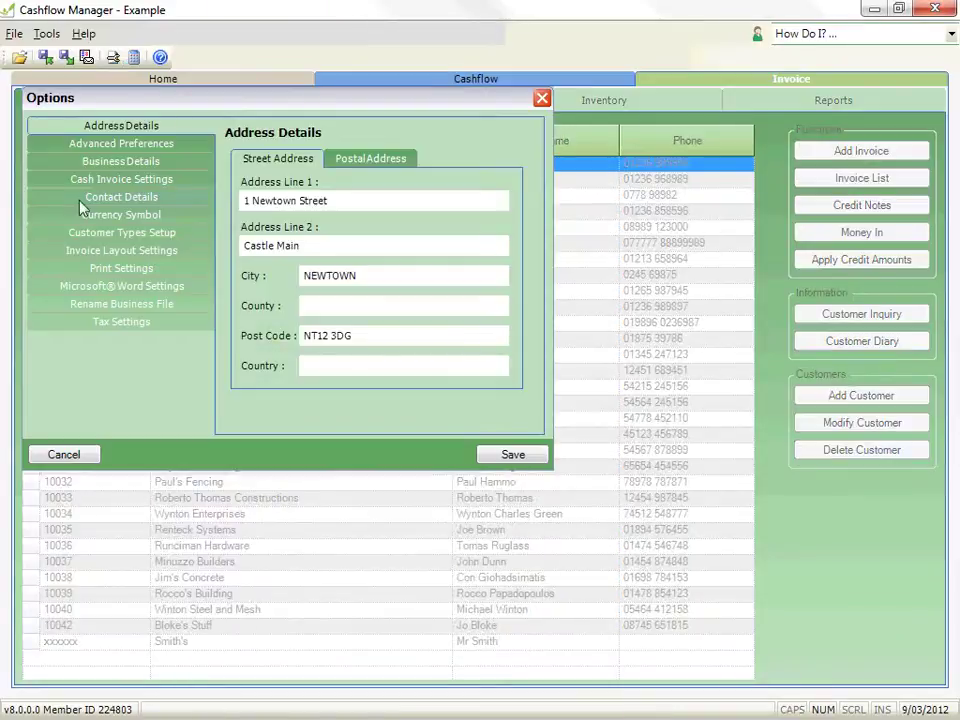
pyautogui.click(58, 252)
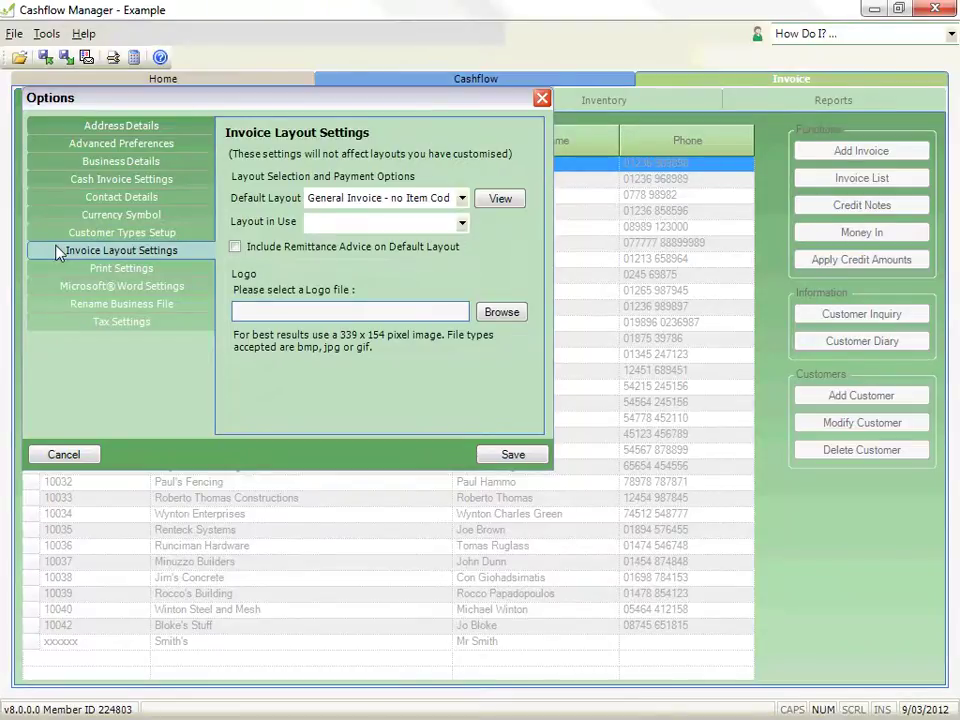
pyautogui.click(462, 198)
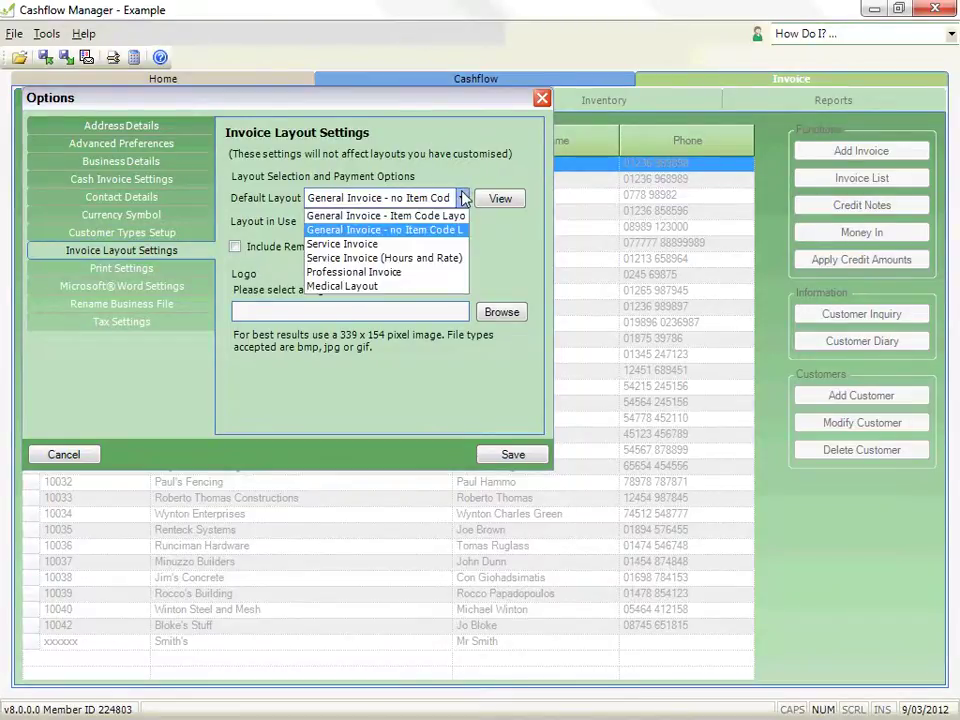
pyautogui.click(503, 289)
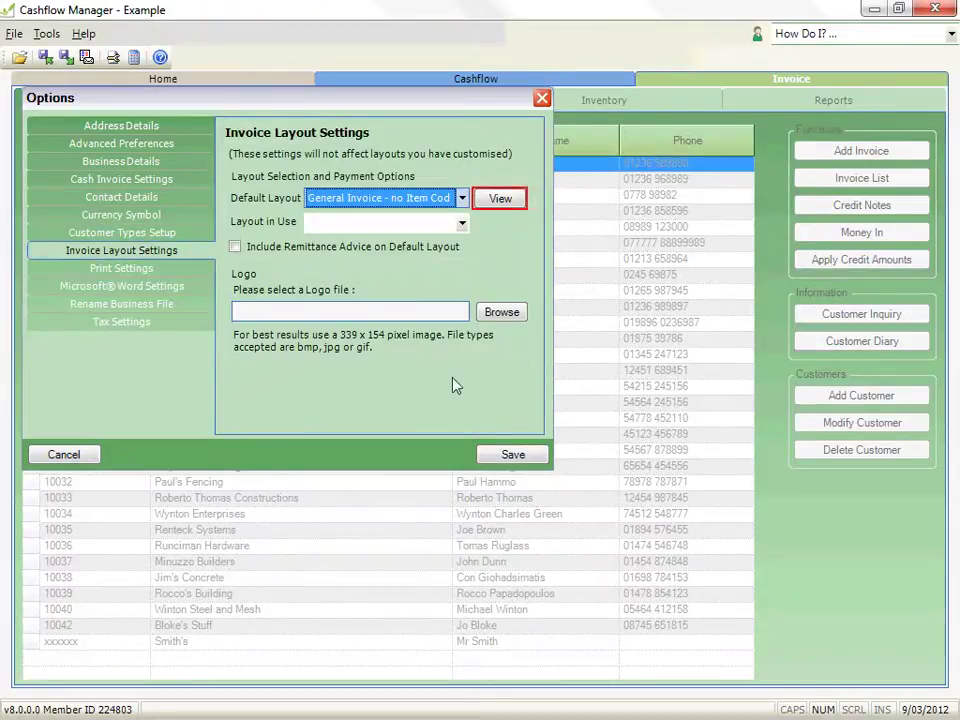
pyautogui.click(516, 204)
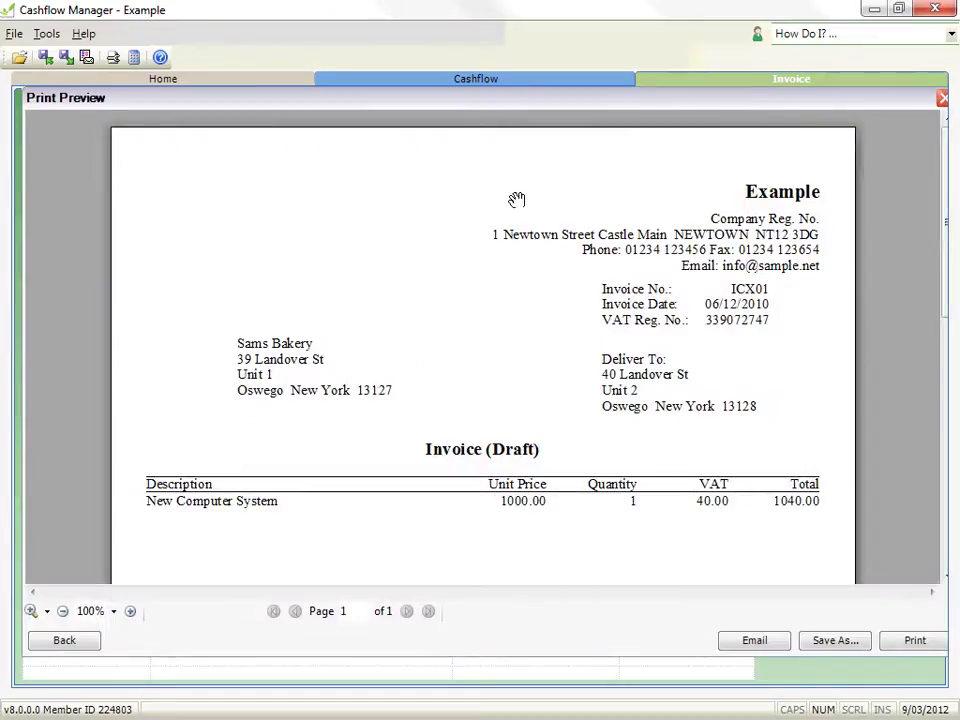
pyautogui.click(72, 645)
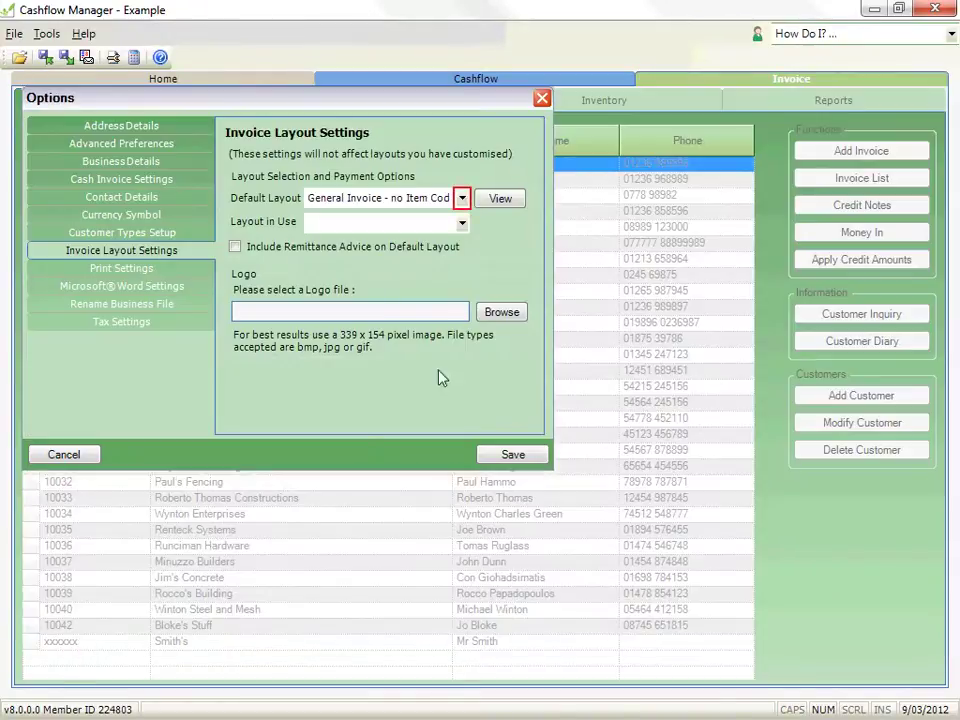
# Check the Default Layout list, leaving 'General Invoice - no Item Code' selected
pyautogui.click(462, 198)
pyautogui.click(536, 313)
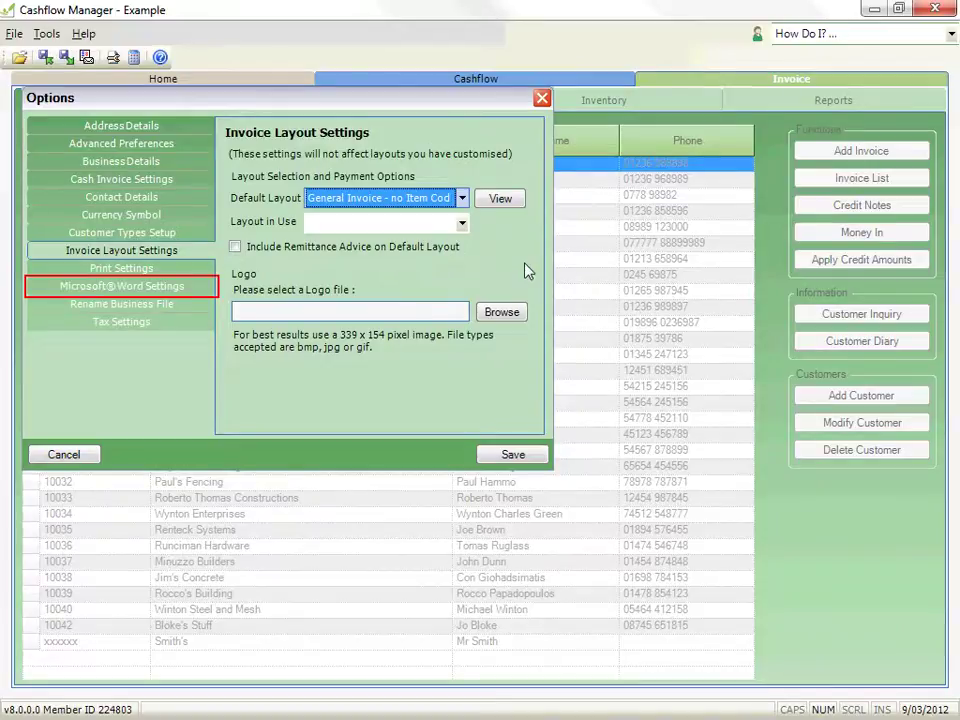
# Leave Word templates for invoices off in Microsoft Word Settings, then go back to Invoice Layout Settings
pyautogui.click(189, 285)
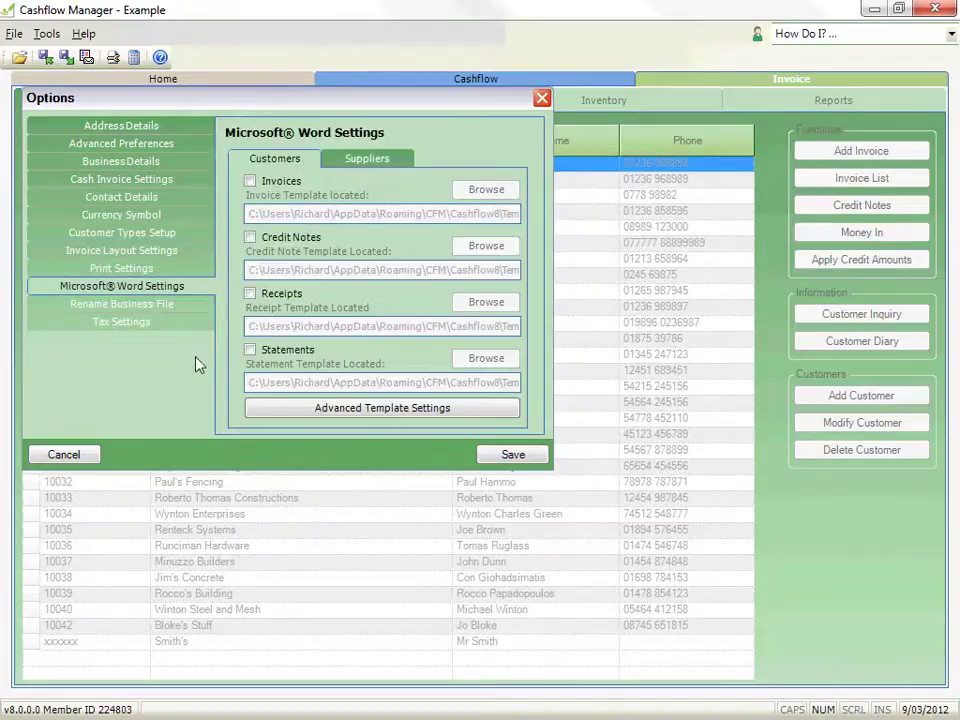
pyautogui.click(250, 182)
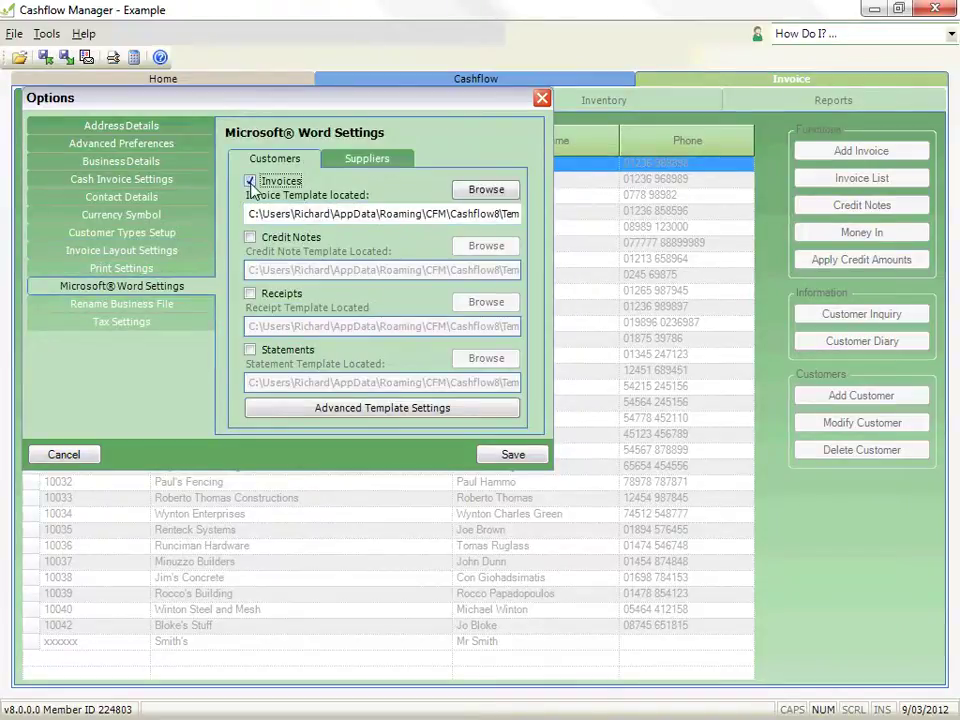
pyautogui.click(250, 182)
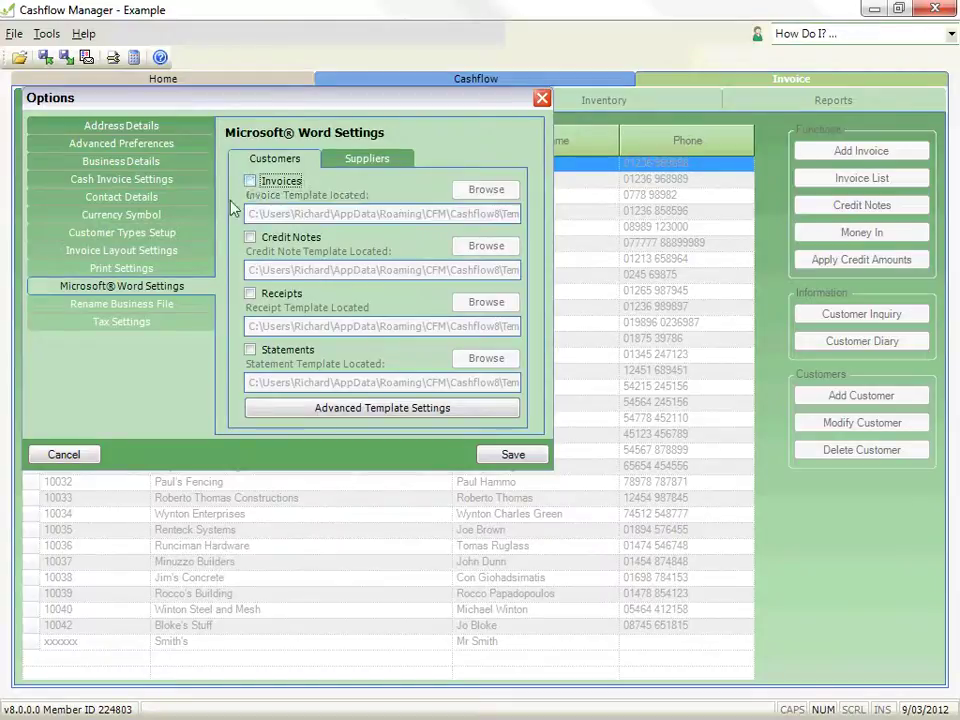
pyautogui.click(194, 252)
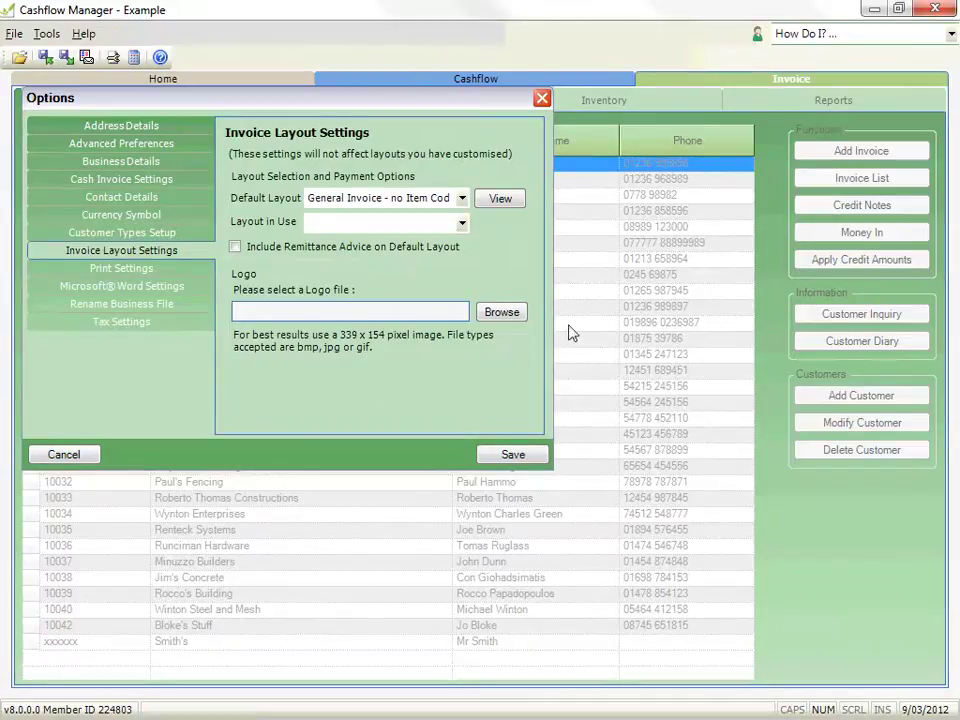
# Keep 'General Invoice - no Item Code' as default and tick Include Remittance Advice on Default Layout
pyautogui.click(462, 198)
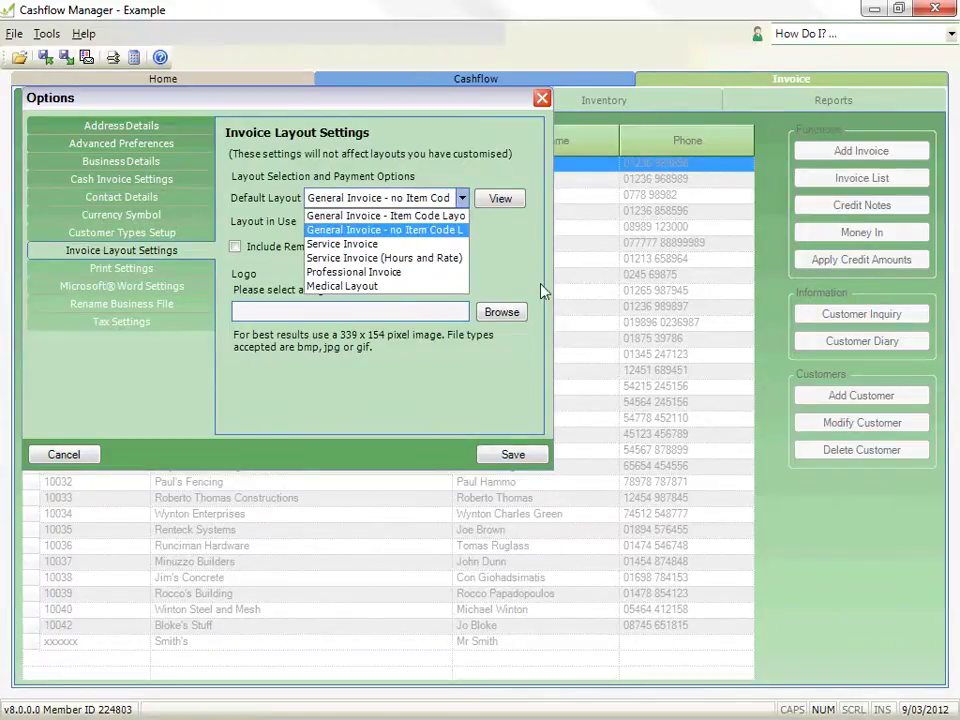
pyautogui.click(540, 291)
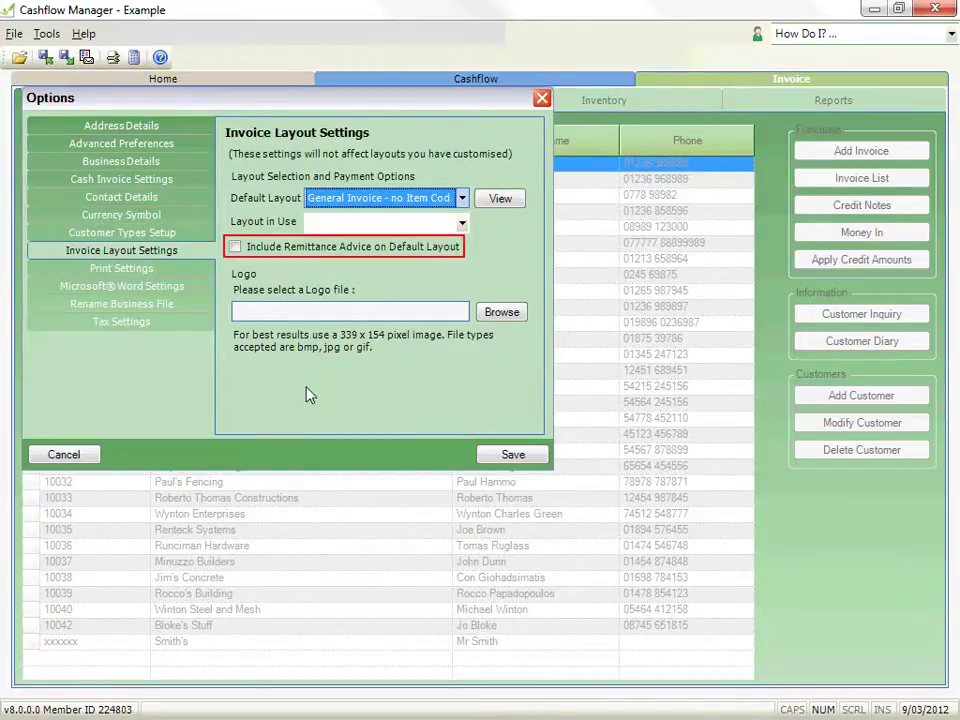
pyautogui.click(235, 247)
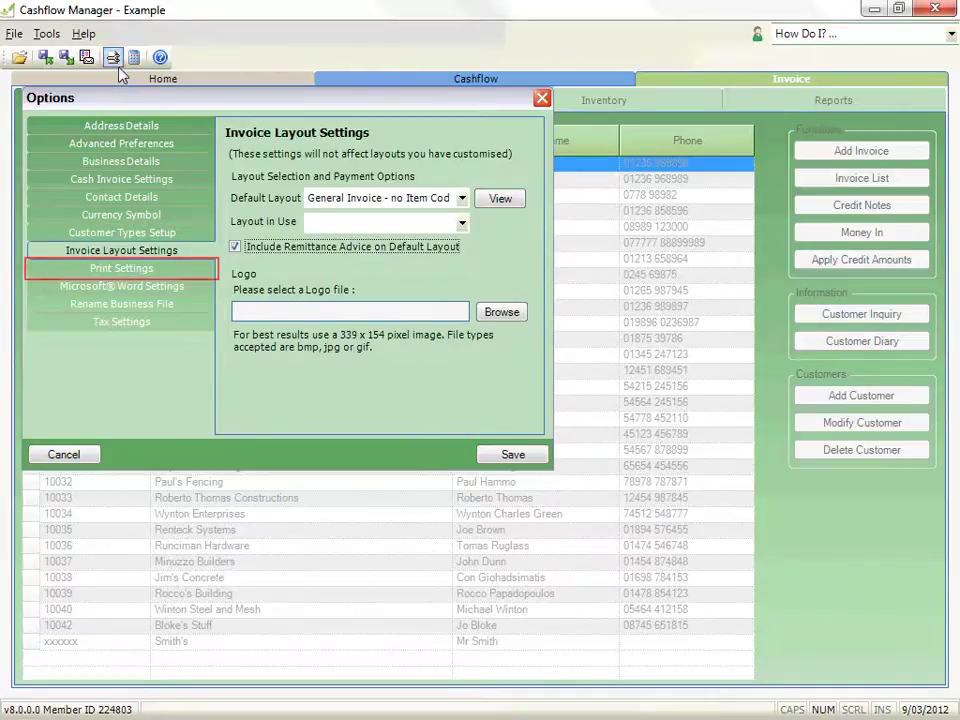
# In Print Settings, keep Print My Company Details and set the font to calibri, size 10
pyautogui.click(155, 275)
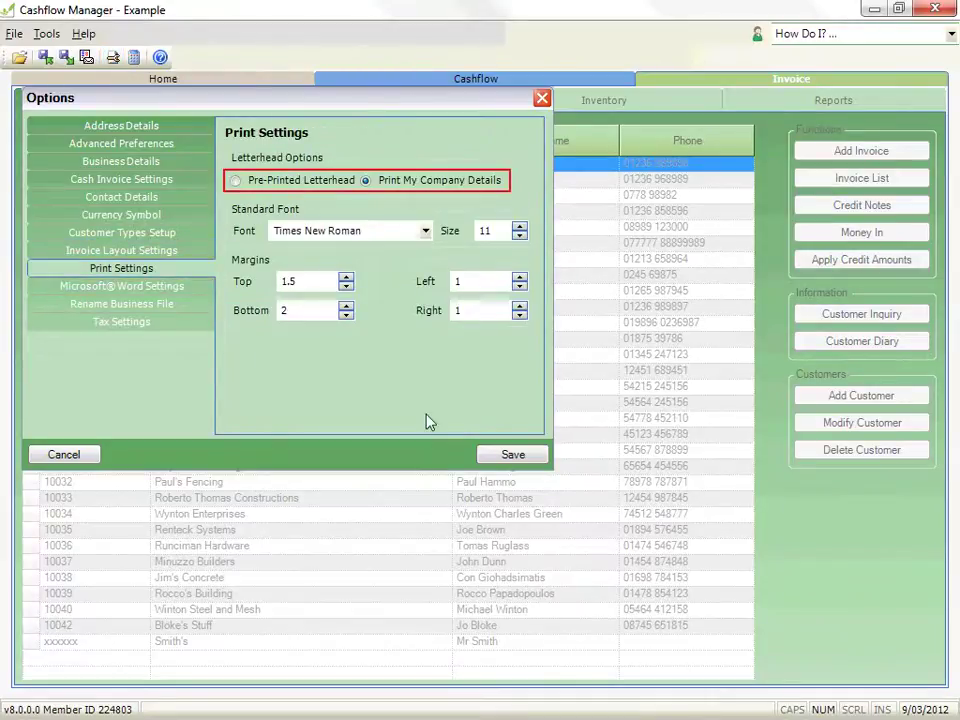
pyautogui.click(315, 182)
pyautogui.click(421, 183)
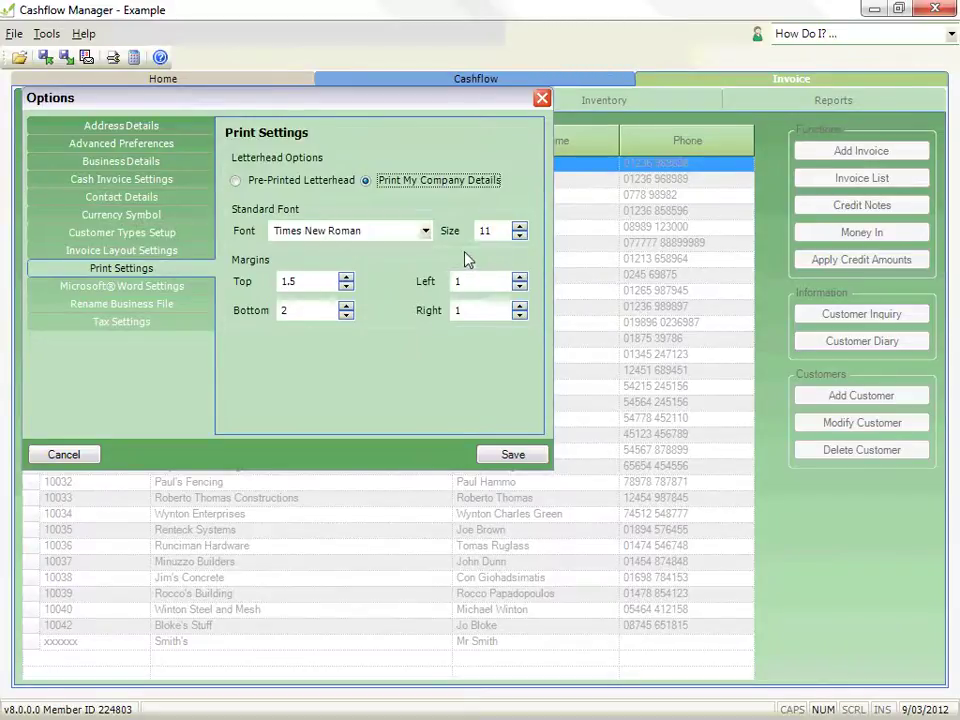
pyautogui.click(426, 234)
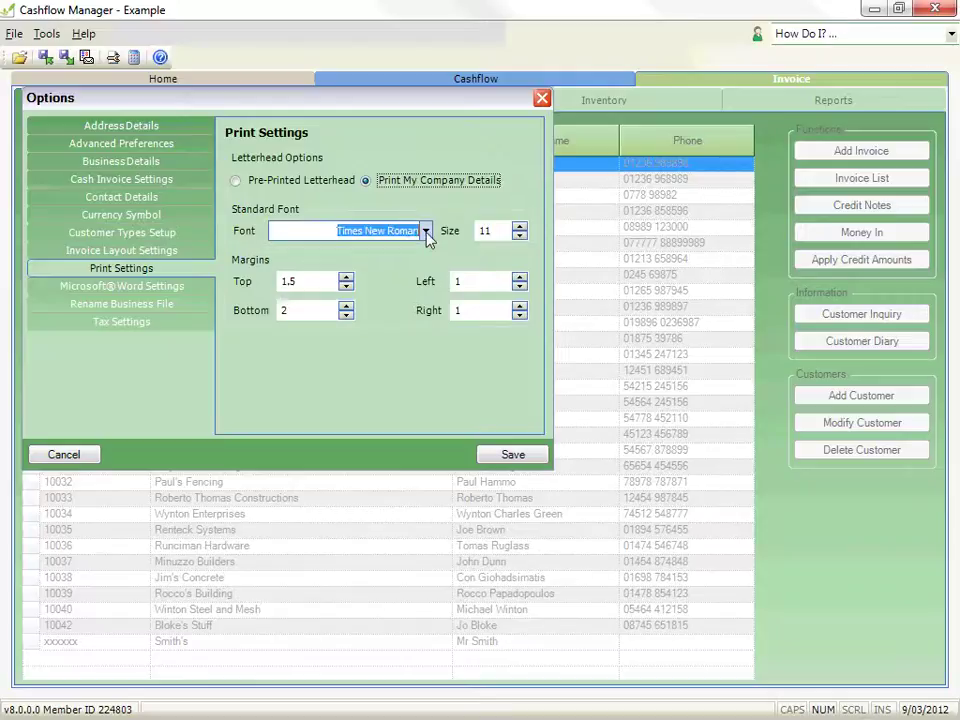
pyautogui.click(427, 233)
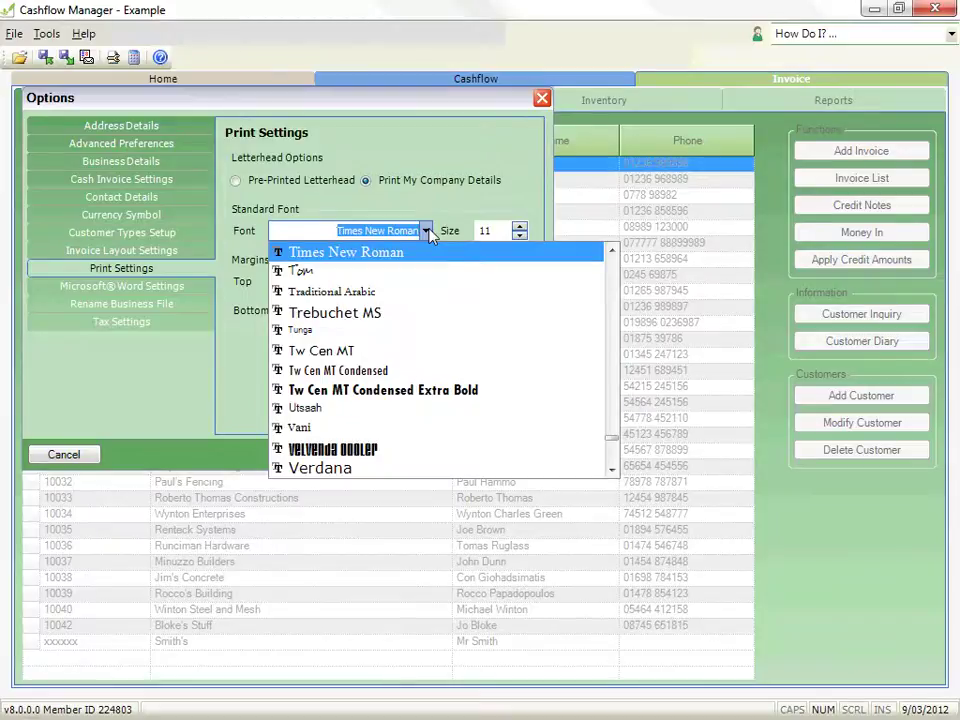
pyautogui.write('ca')
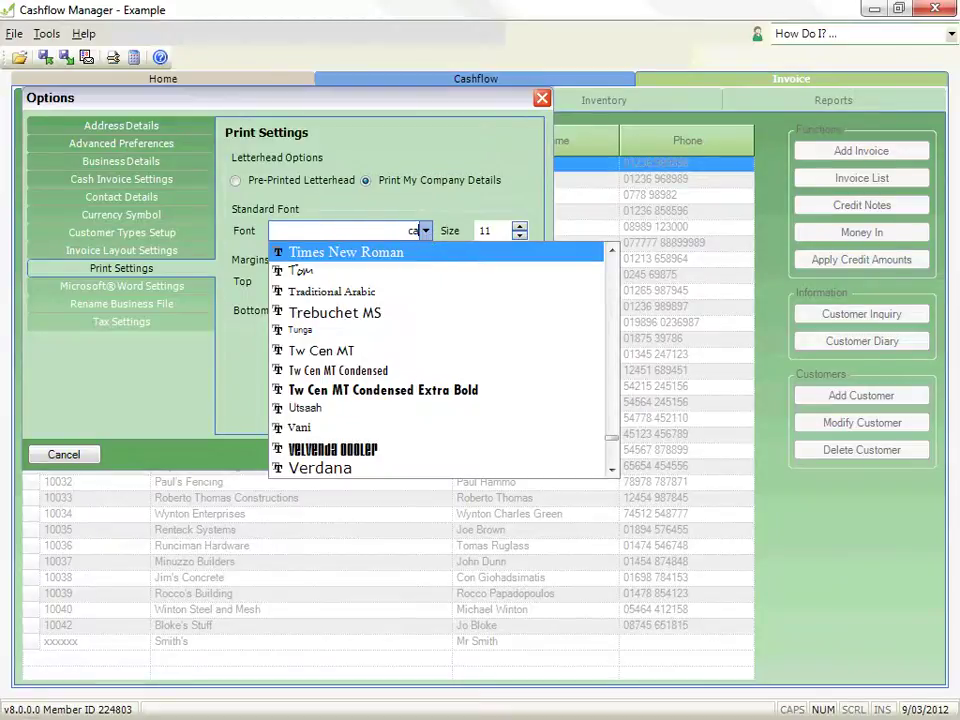
pyautogui.write('libri')
pyautogui.click(428, 231)
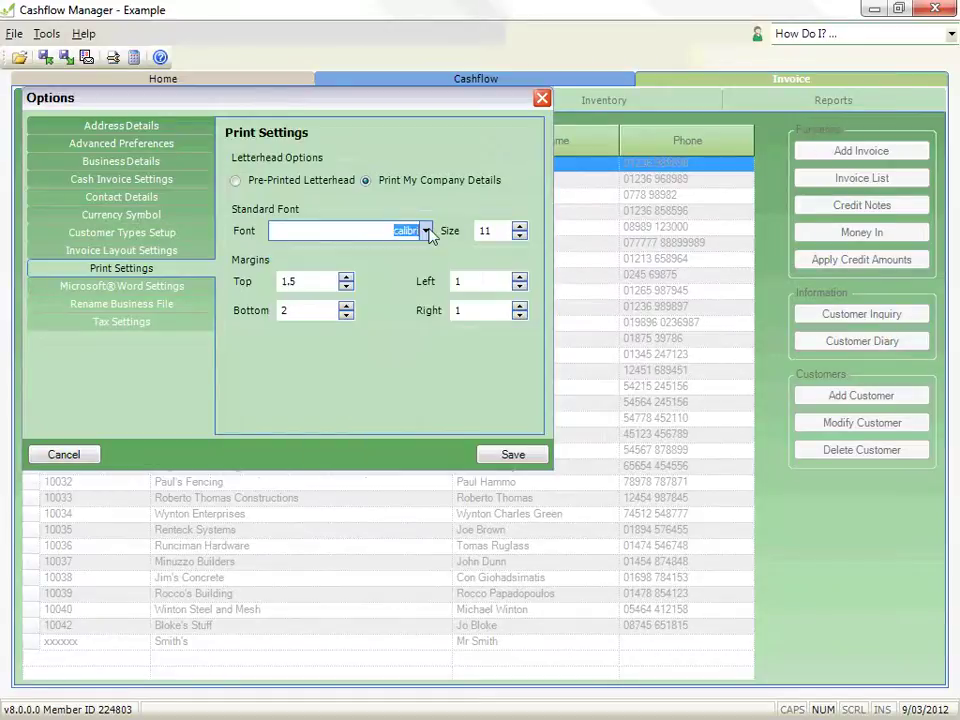
pyautogui.click(521, 236)
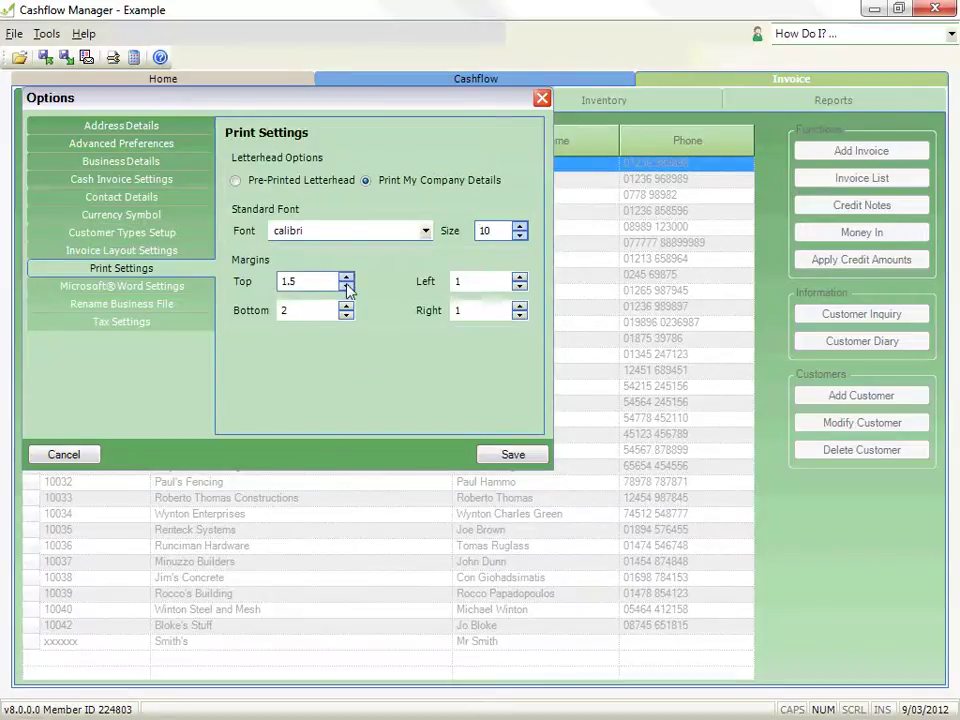
# Lower the top margin to 1, keeping Print My Company Details as the letterhead option
pyautogui.click(338, 182)
pyautogui.click(345, 285)
pyautogui.click(345, 285)
pyautogui.click(345, 285)
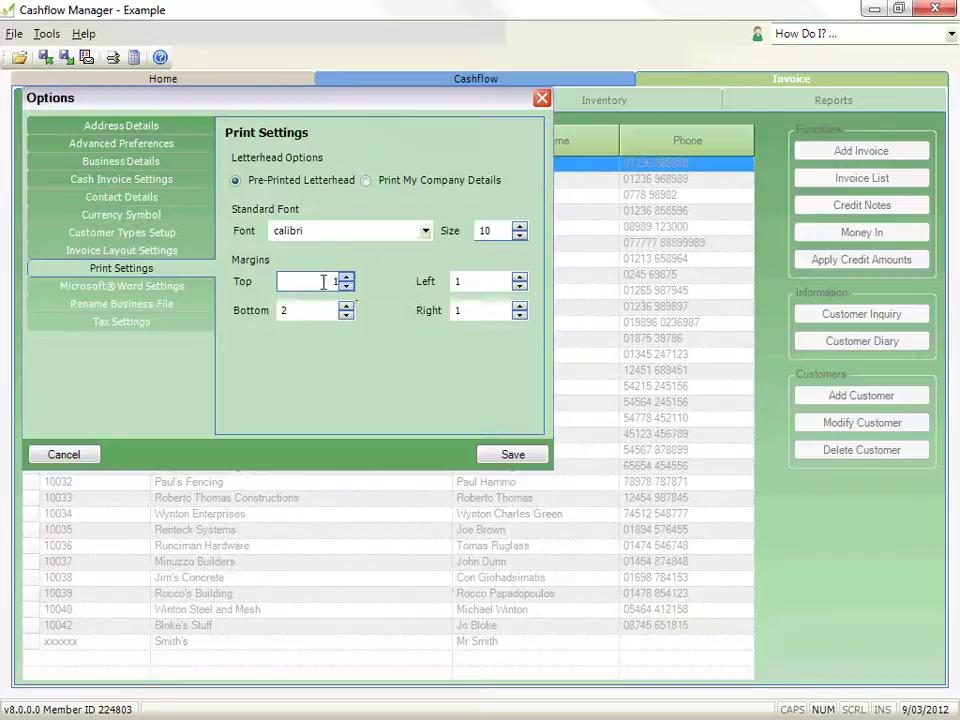
pyautogui.click(367, 184)
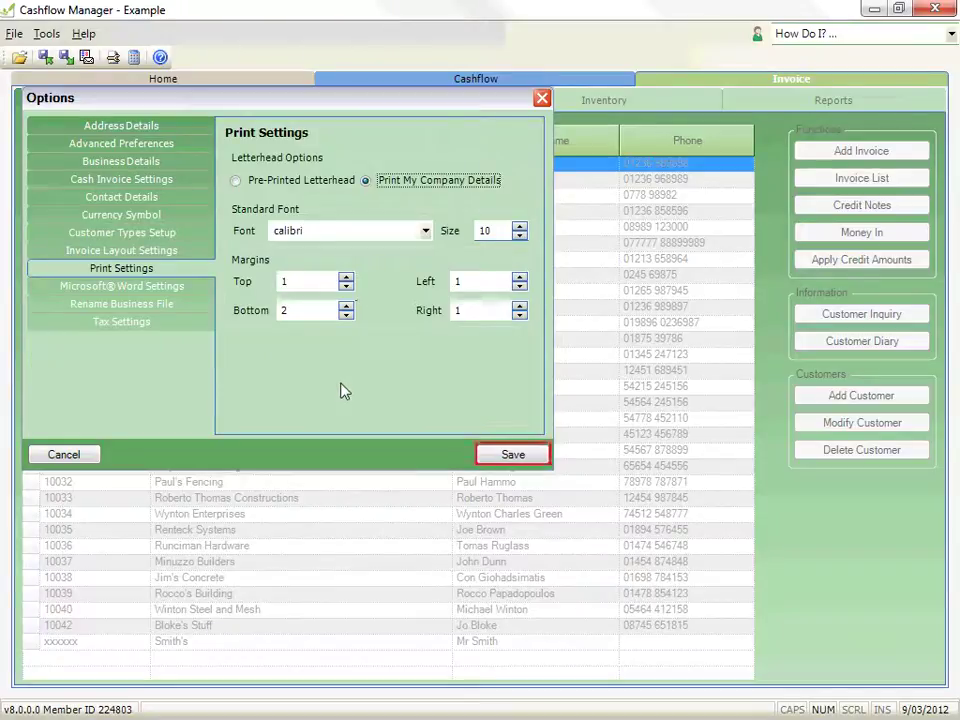
pyautogui.click(513, 454)
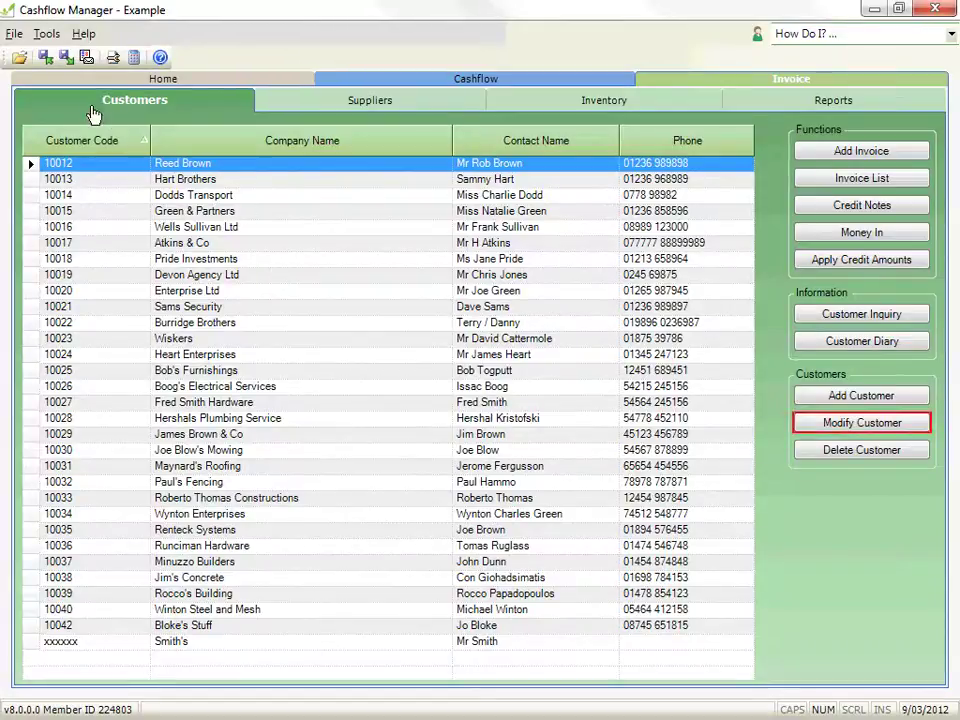
pyautogui.click(906, 424)
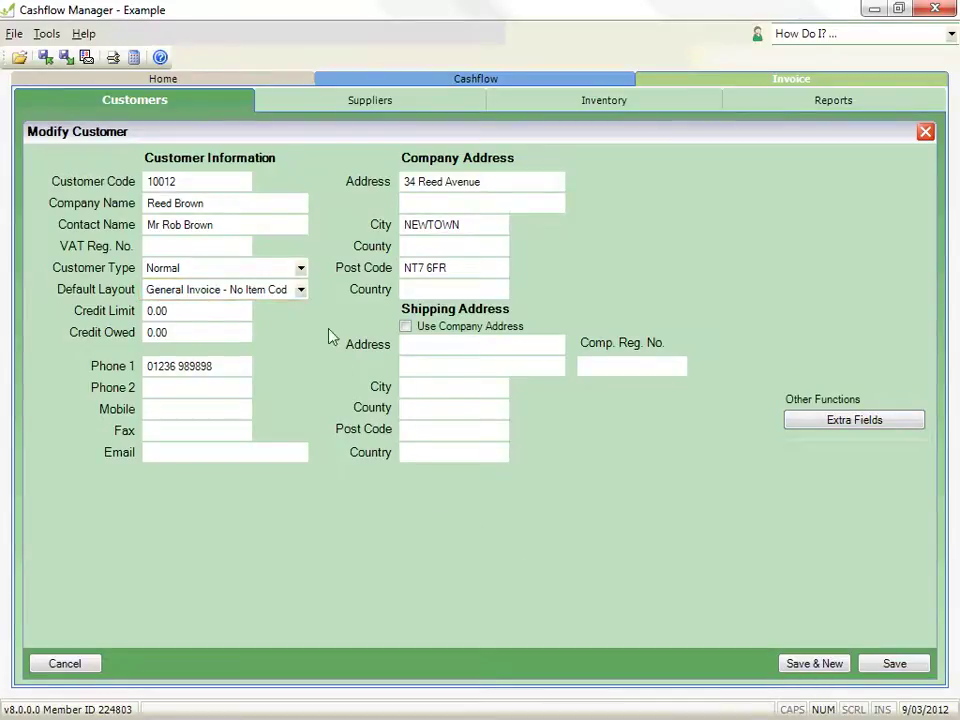
pyautogui.click(300, 290)
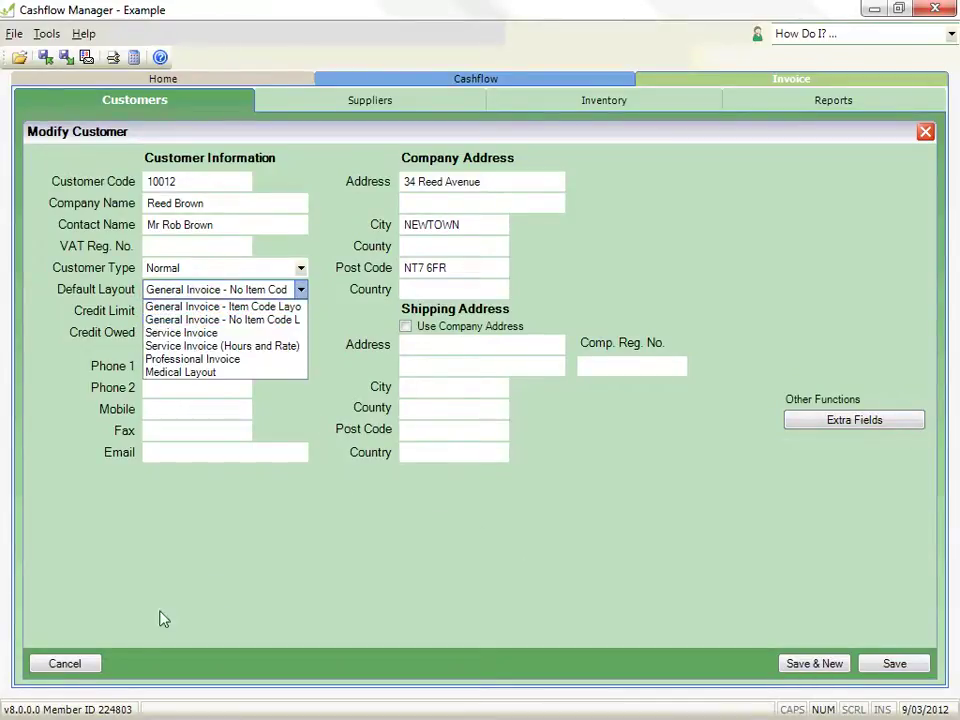
pyautogui.click(64, 664)
pyautogui.click(64, 664)
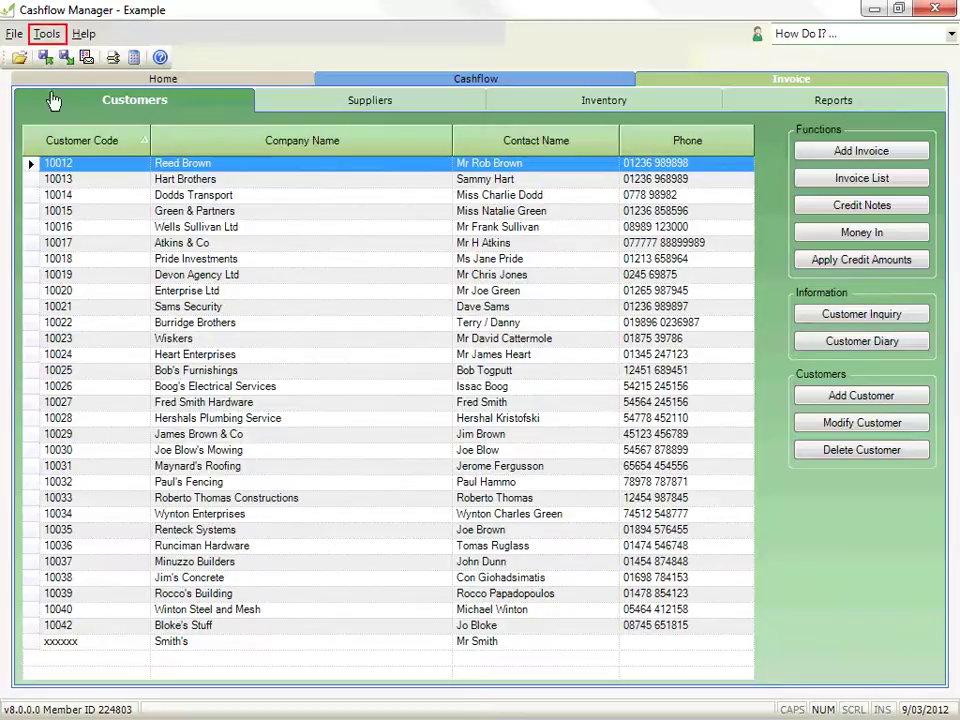
# Launch the Invoice Setup Wizard and create a new invoice template named 'My Layout'
pyautogui.click(38, 37)
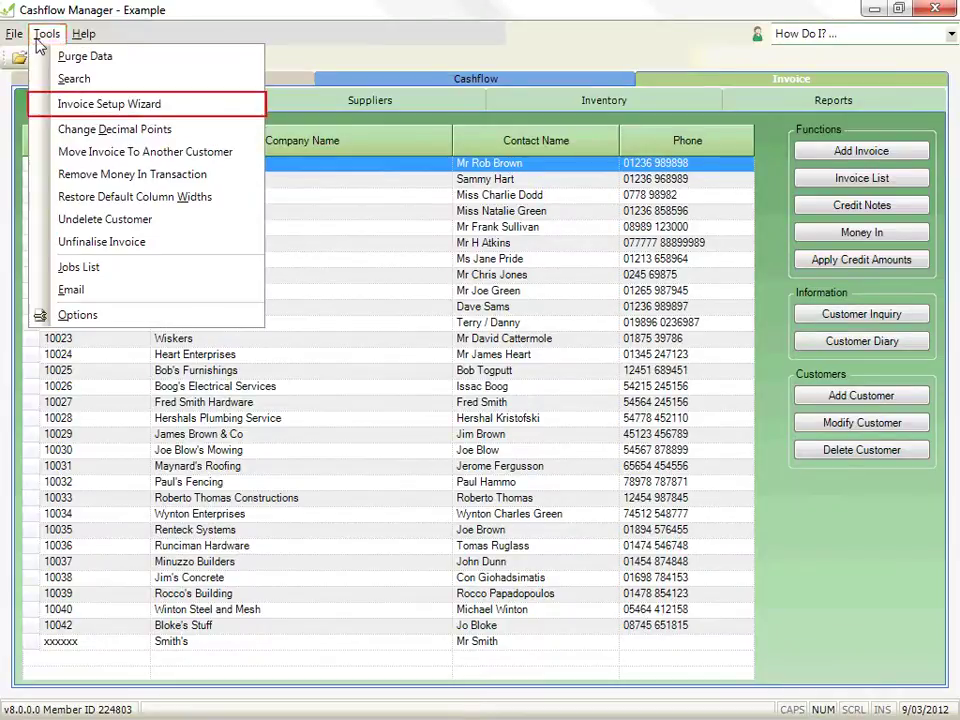
pyautogui.click(40, 104)
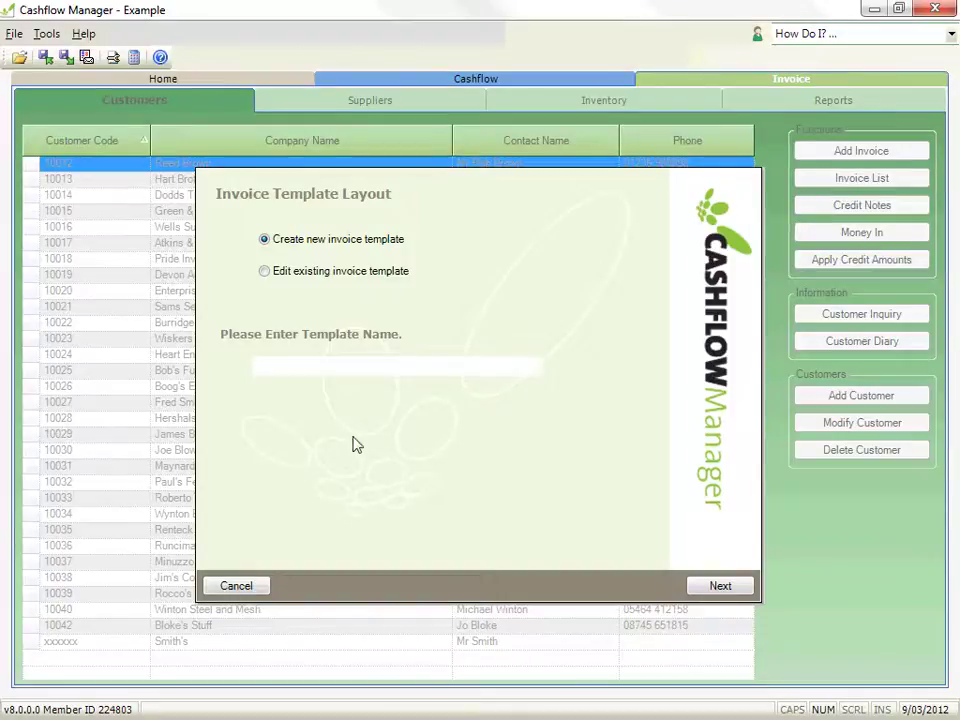
pyautogui.click(337, 279)
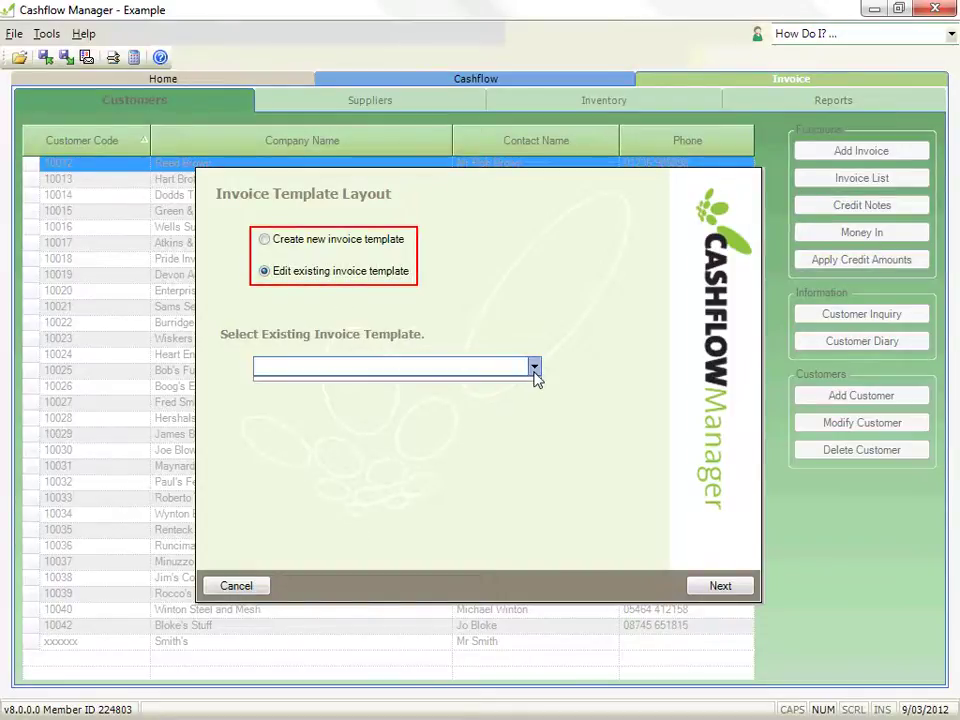
pyautogui.click(377, 245)
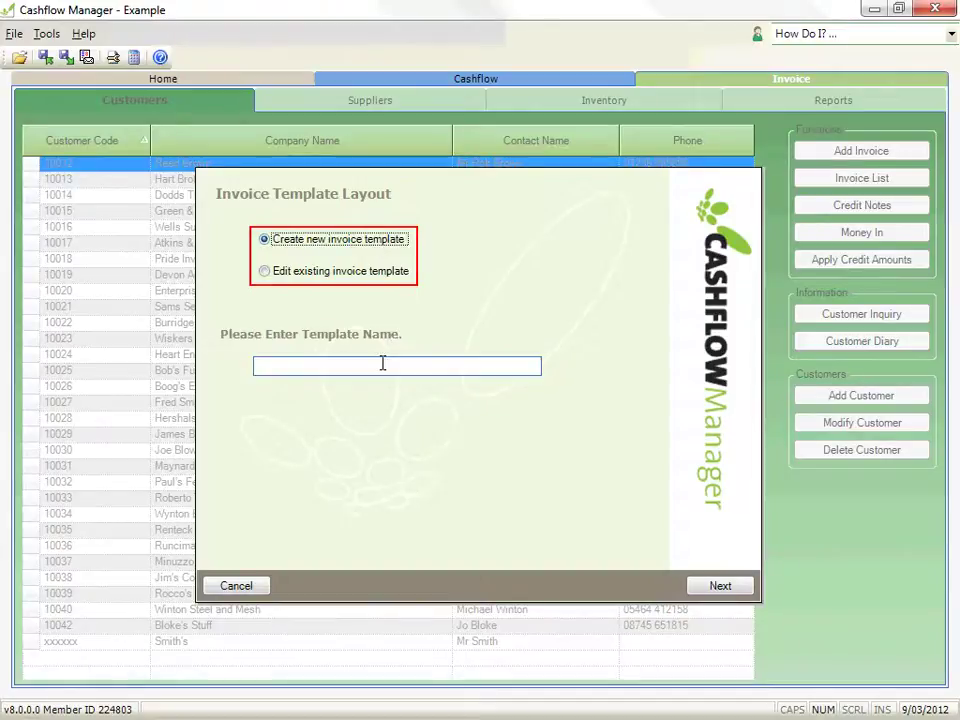
pyautogui.click(388, 366)
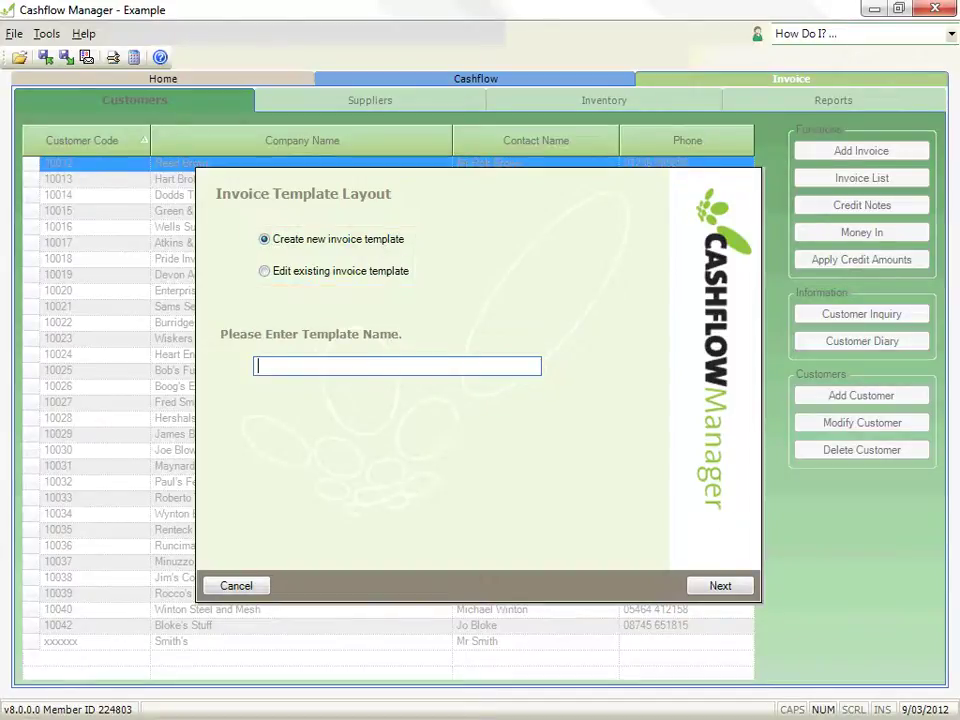
pyautogui.write('My Layout')
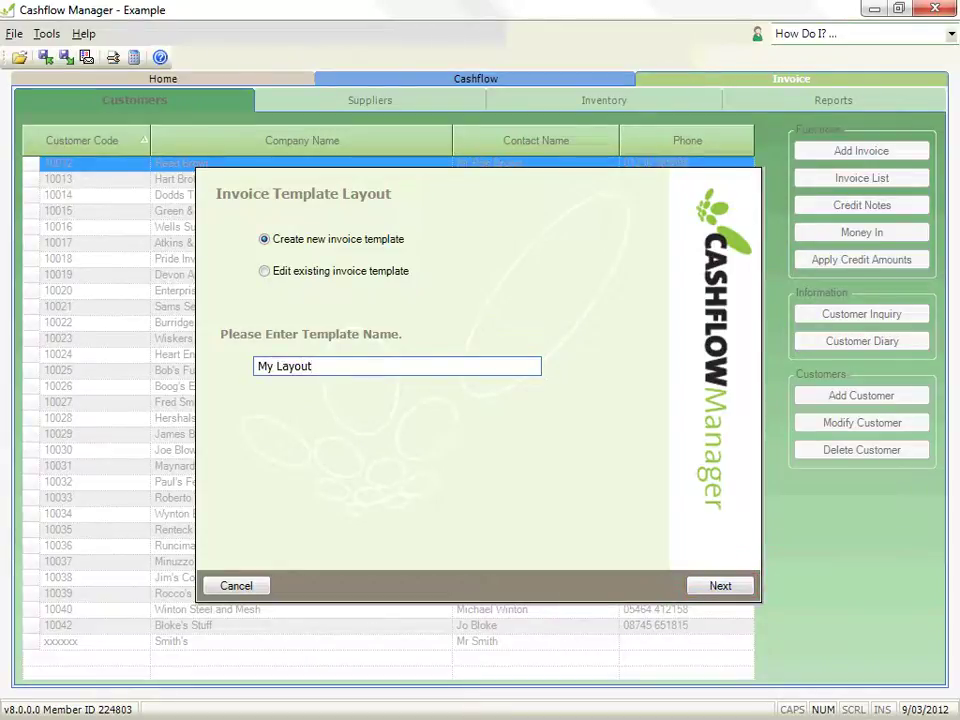
# Advance the wizard to the Customise Layout page for the My Layout template
pyautogui.click(720, 586)
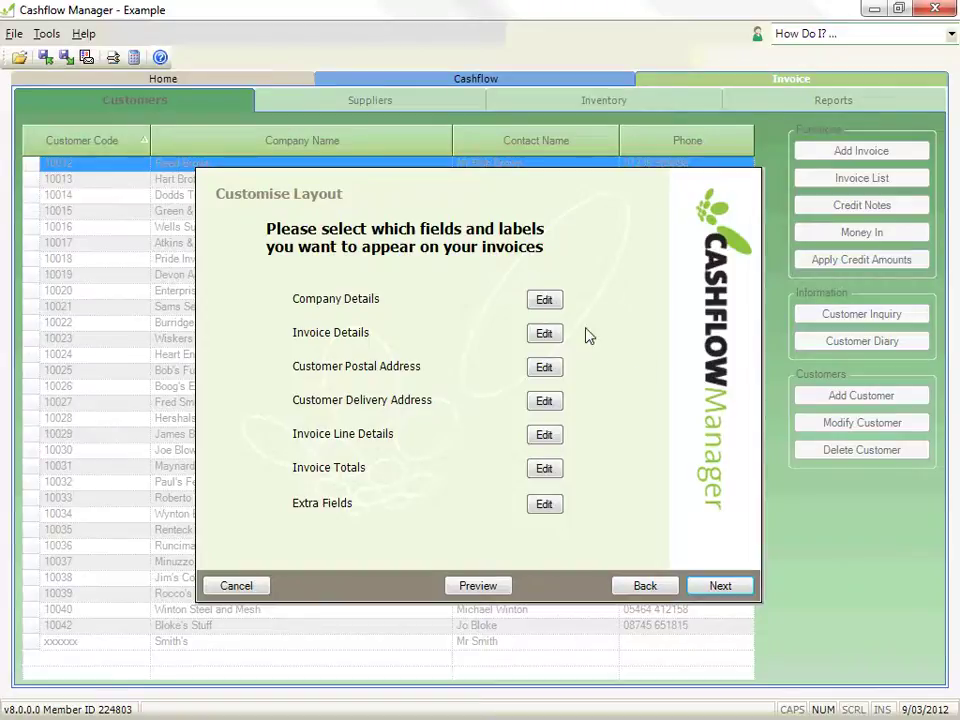
# In Company Details, exclude Country and relabel the Phone field 'Telephone:'
pyautogui.click(545, 300)
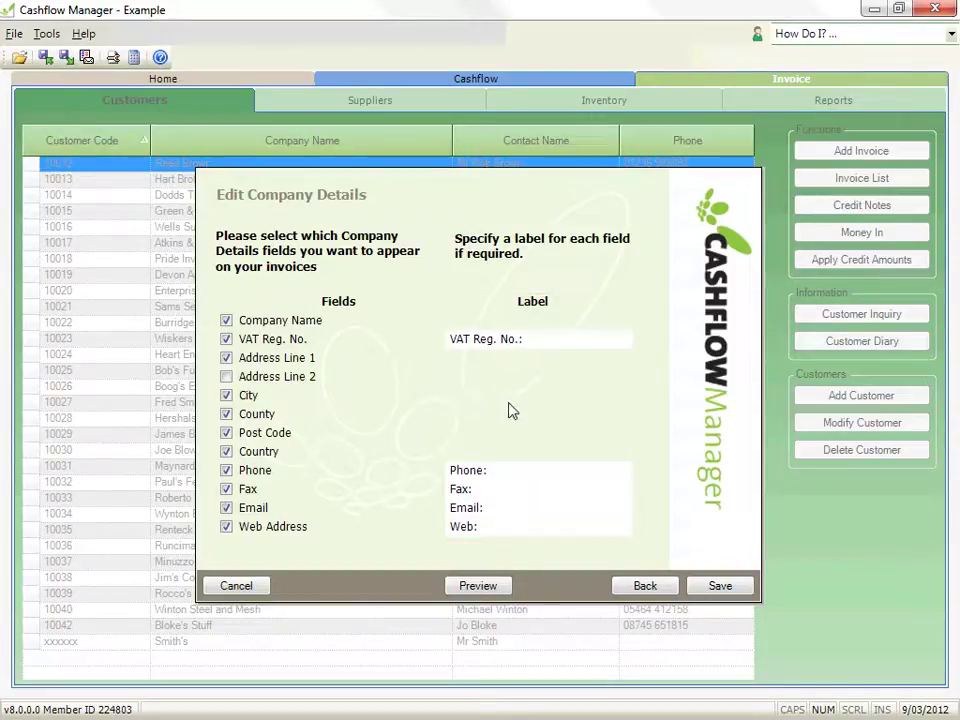
pyautogui.click(227, 452)
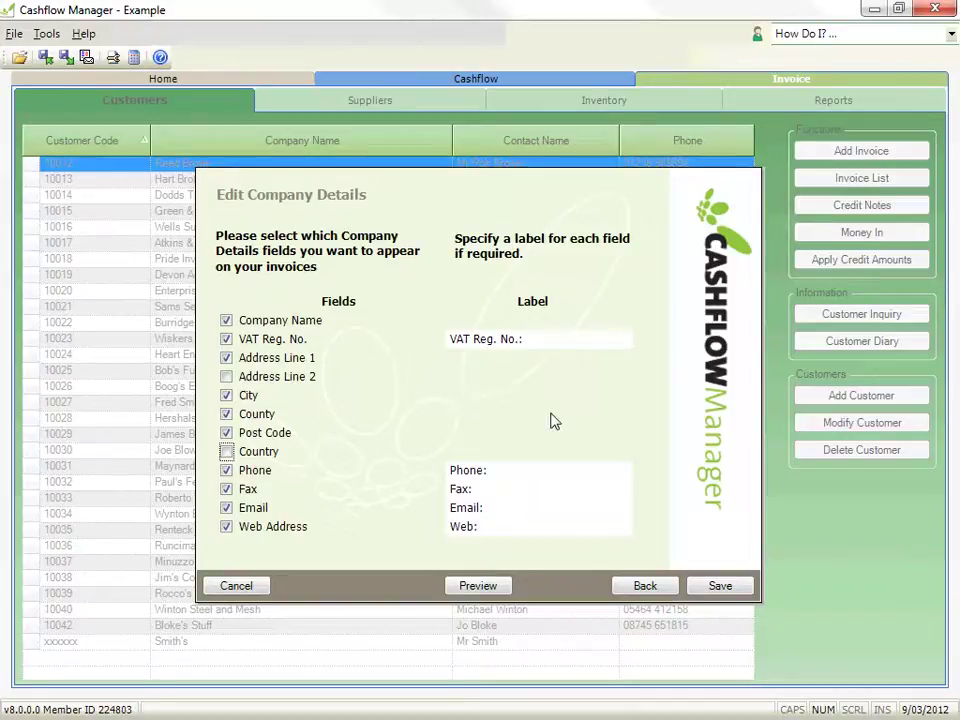
pyautogui.click(487, 475)
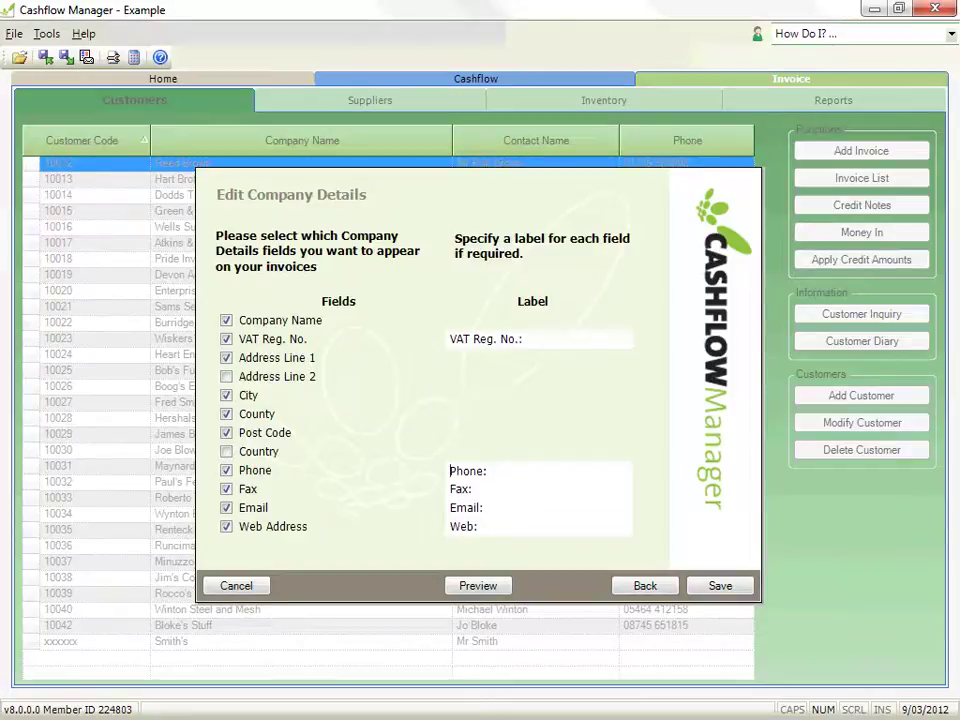
pyautogui.press('Delete')
pyautogui.write('Telep')
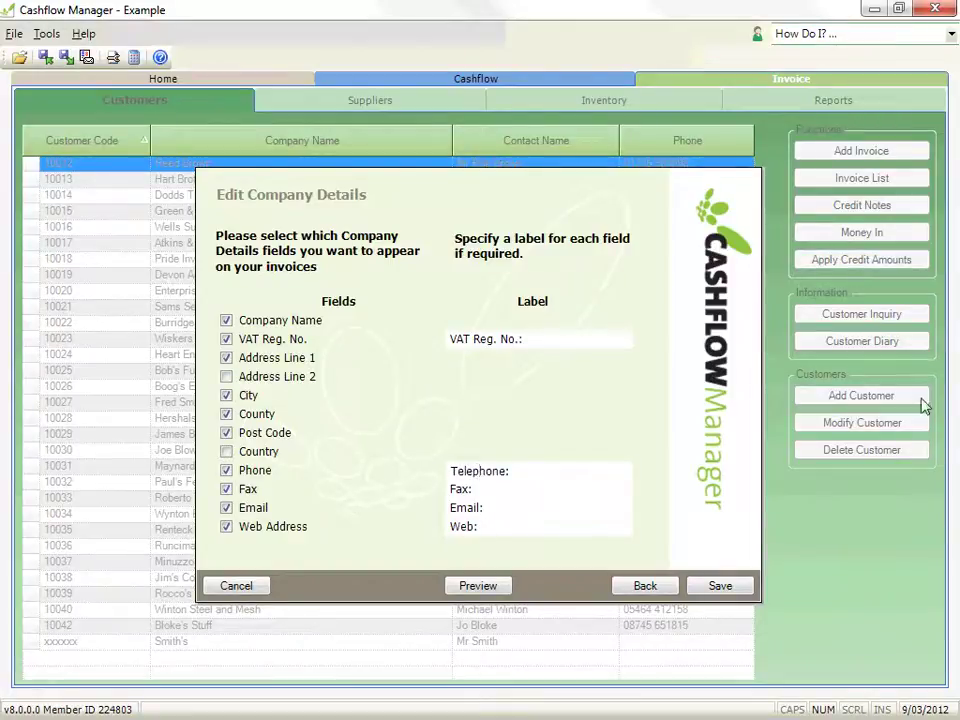
pyautogui.click(504, 590)
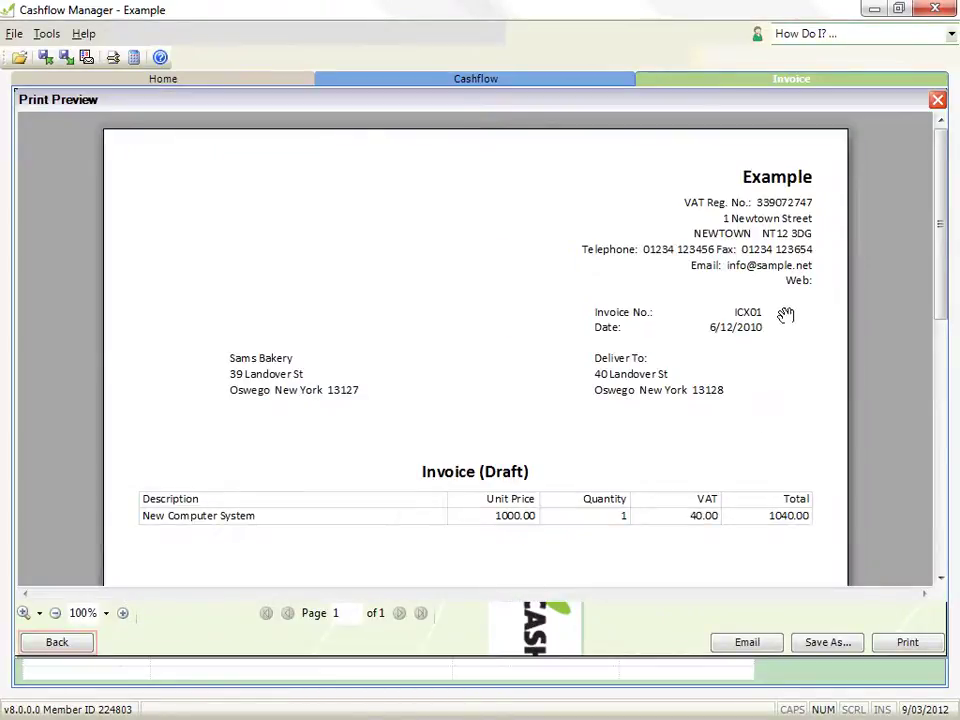
pyautogui.click(71, 645)
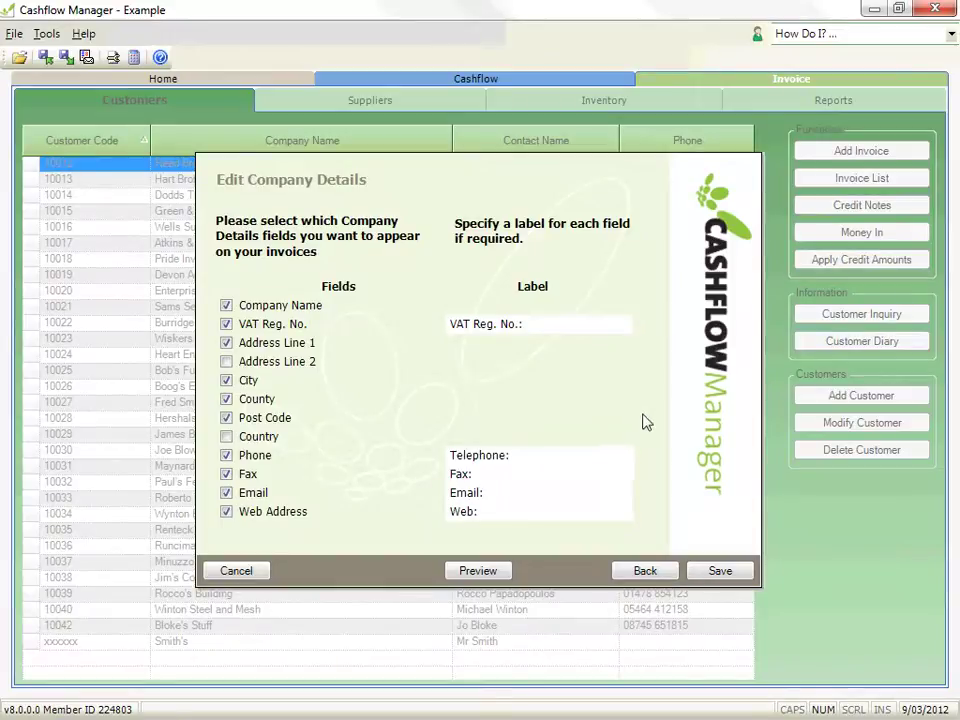
# Review the Invoice Line Details fields, with Item Code and Date excluded, and return to Customise Layout
pyautogui.click(637, 571)
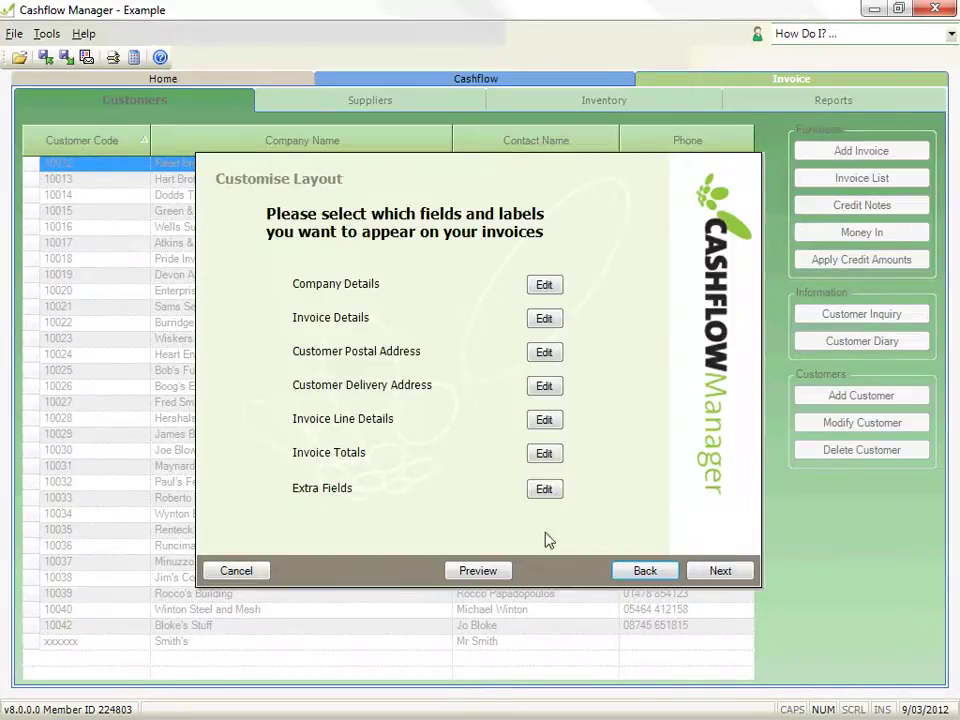
pyautogui.click(550, 421)
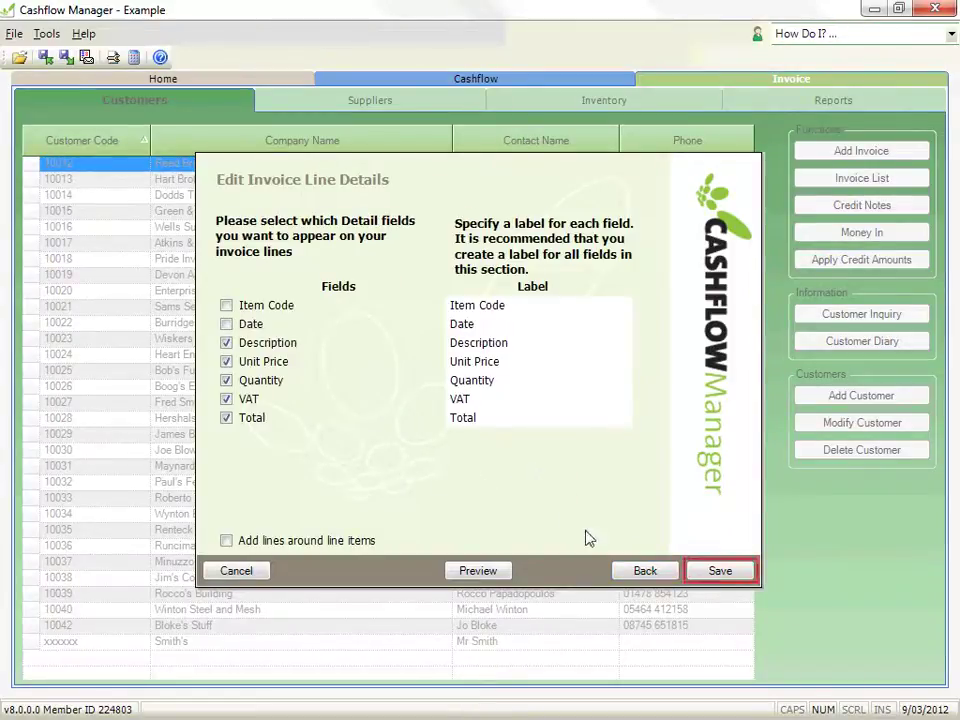
pyautogui.click(621, 568)
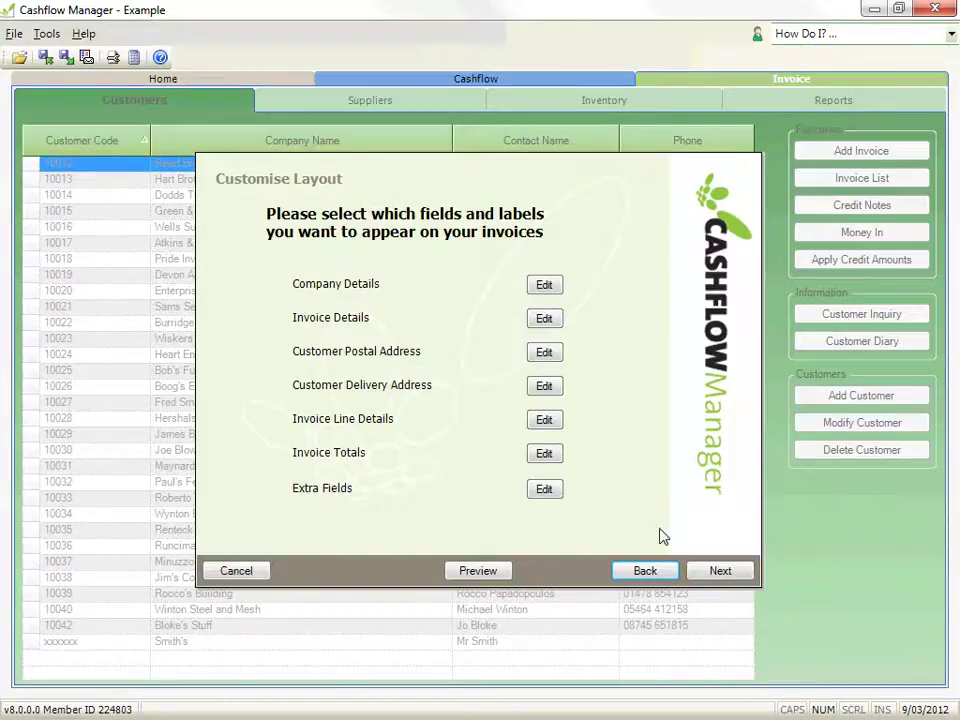
# Set the Remittance Advice option to Yes for the My Layout template
pyautogui.click(702, 578)
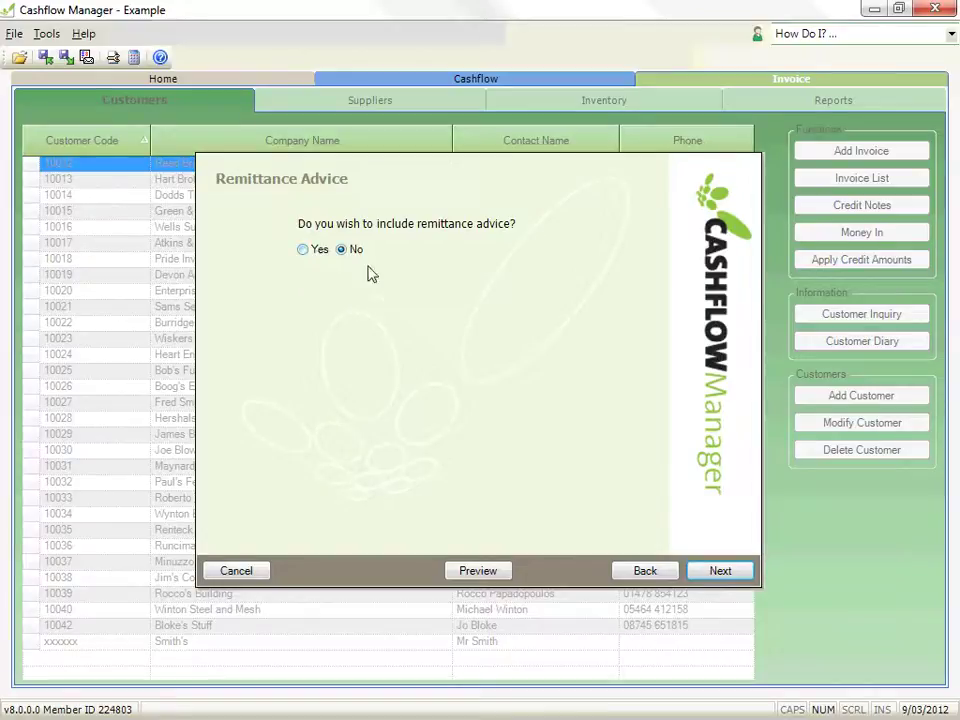
pyautogui.click(700, 574)
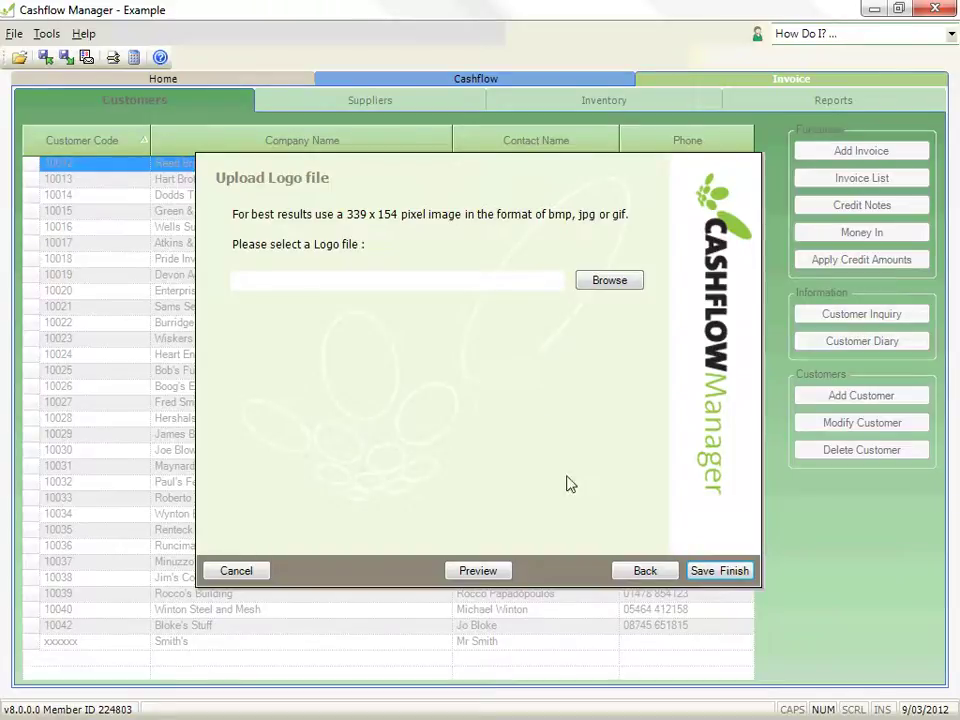
pyautogui.click(630, 575)
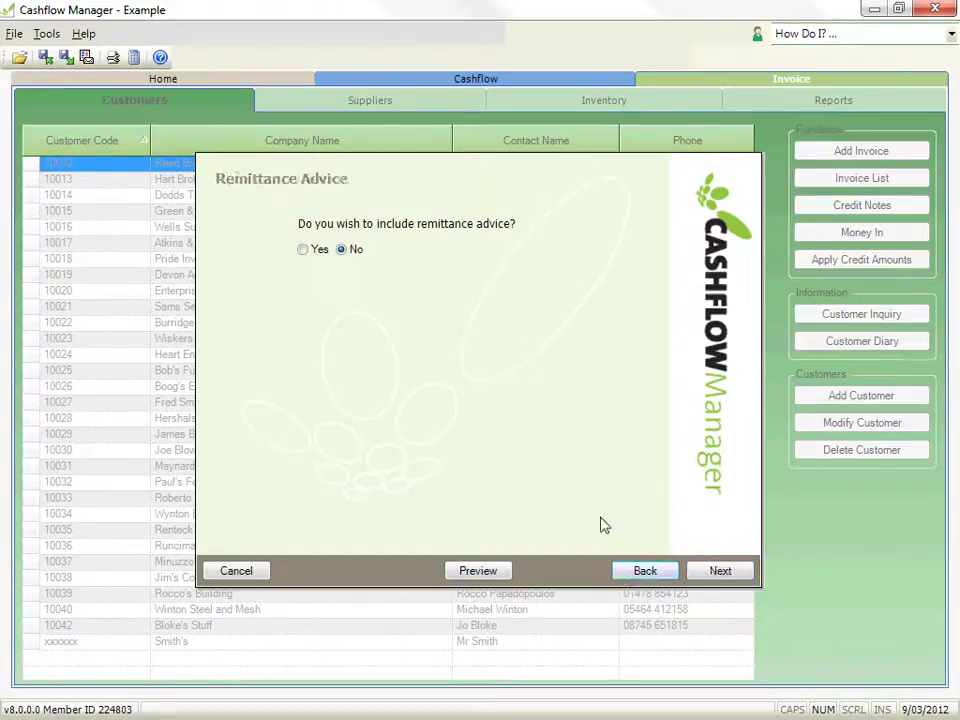
pyautogui.click(315, 251)
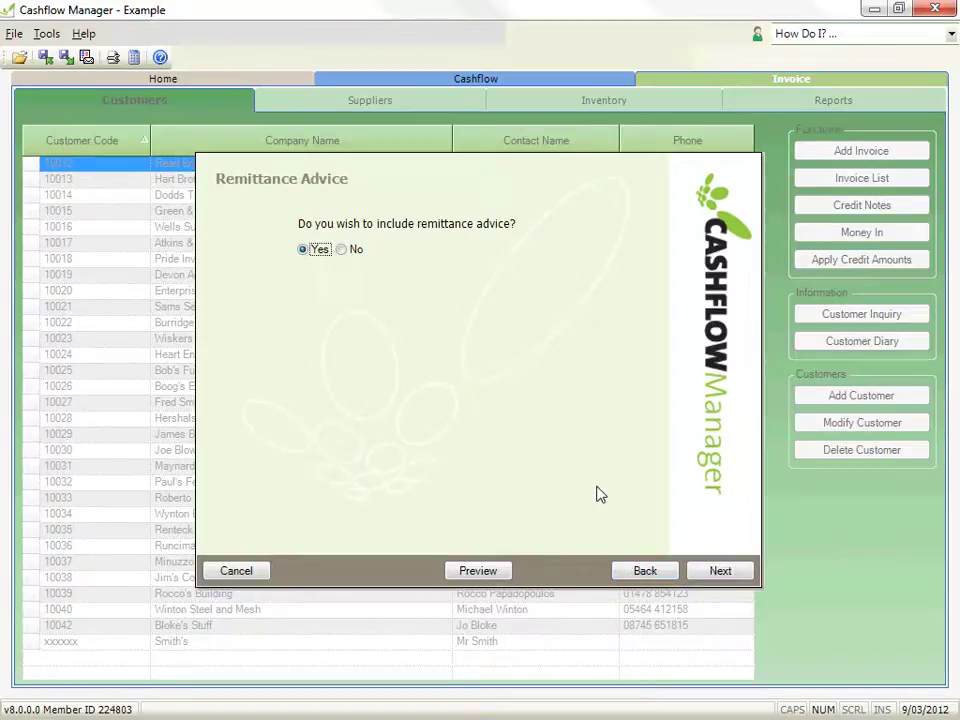
# Add Country to the remittance advice's company details and customer details
pyautogui.click(710, 571)
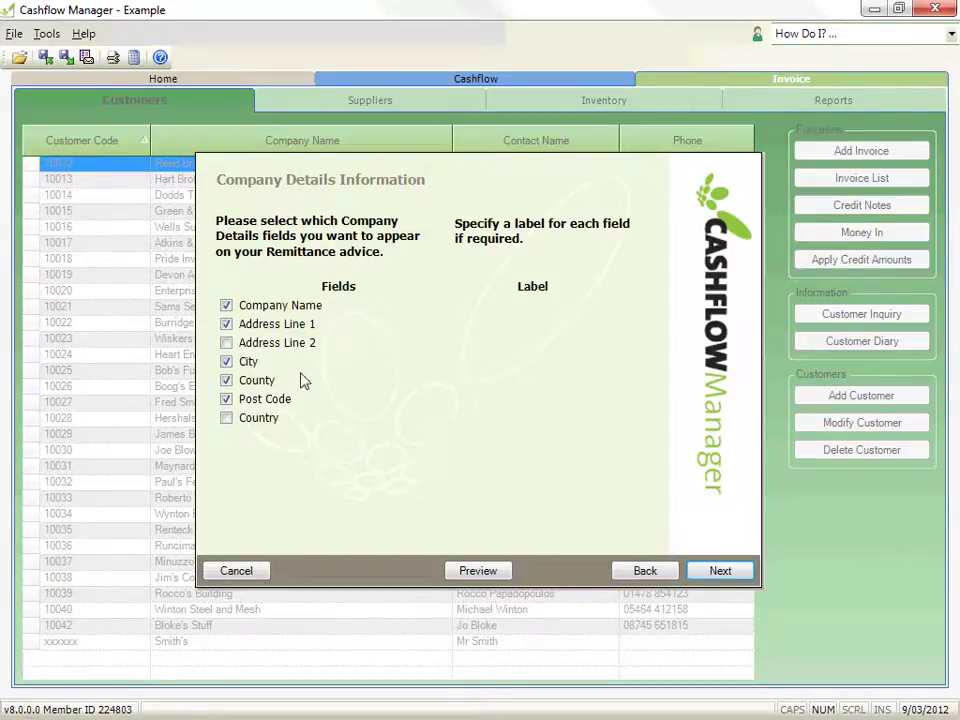
pyautogui.click(227, 419)
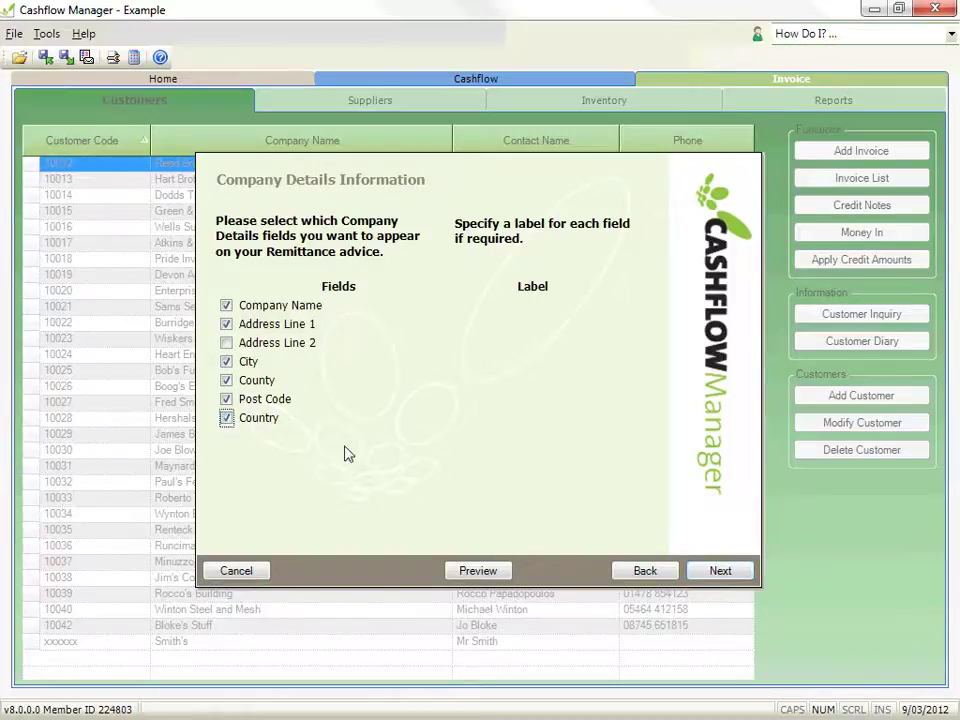
pyautogui.click(706, 574)
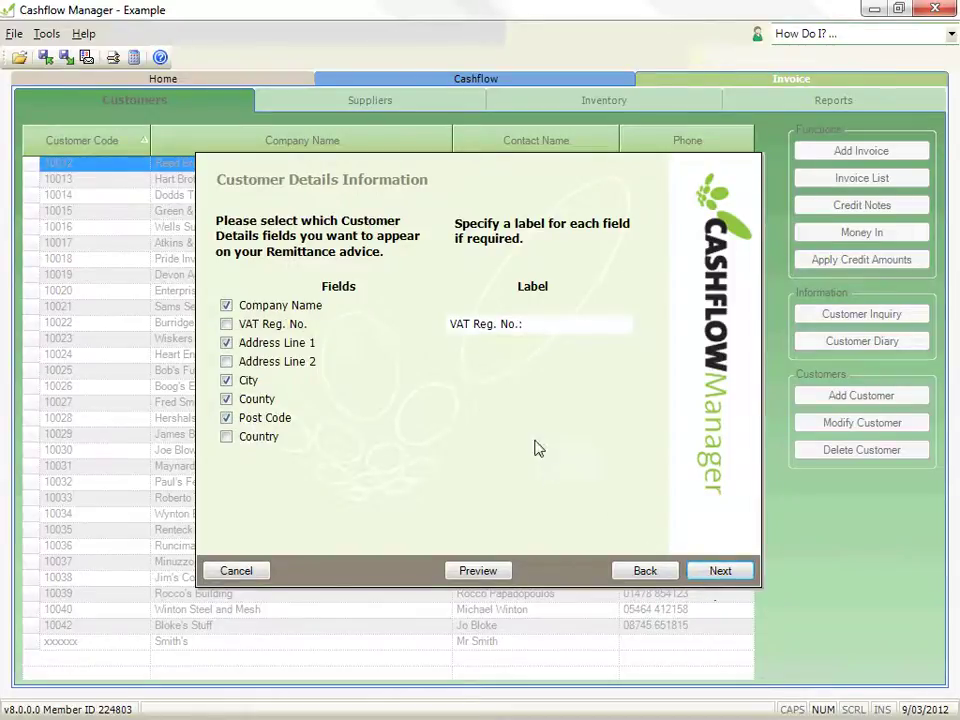
pyautogui.click(227, 437)
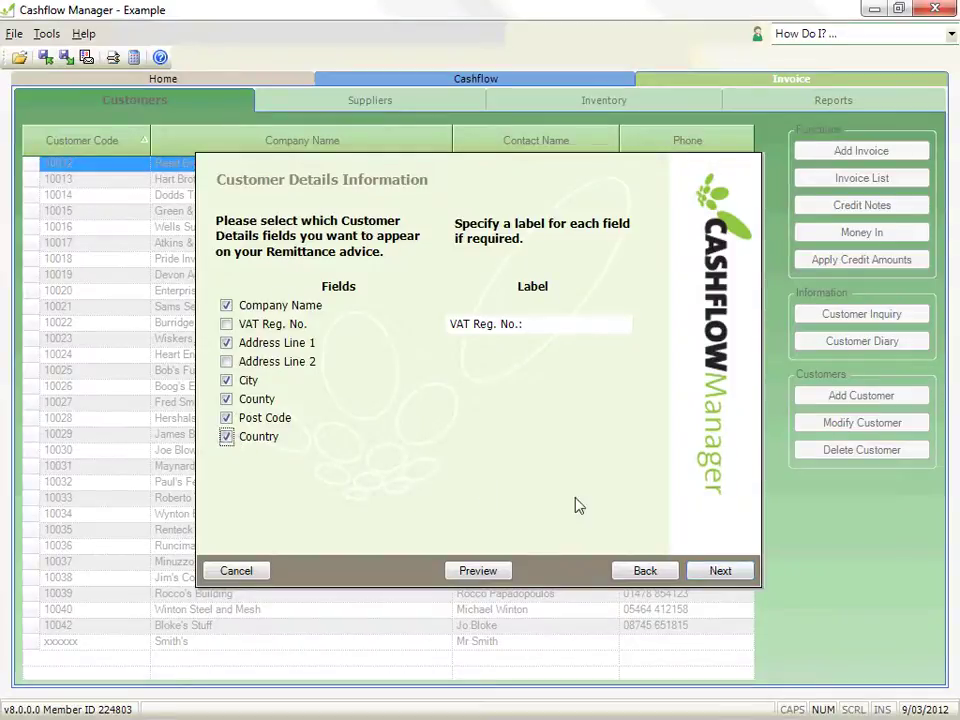
# Remove Invoice Code from the remittance advice's invoice details
pyautogui.click(707, 572)
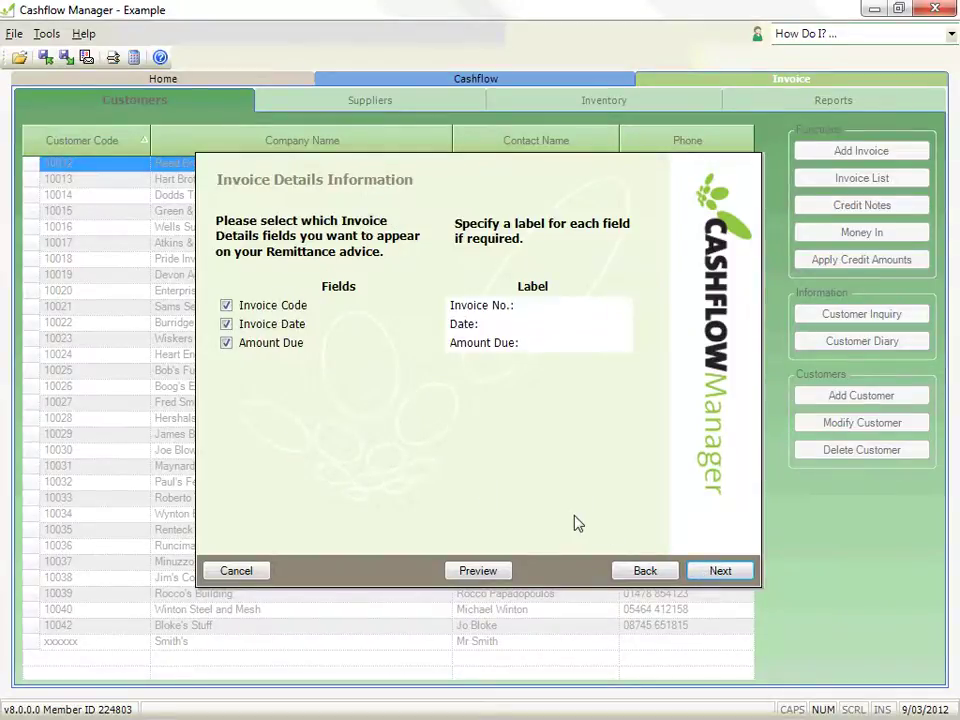
pyautogui.click(256, 310)
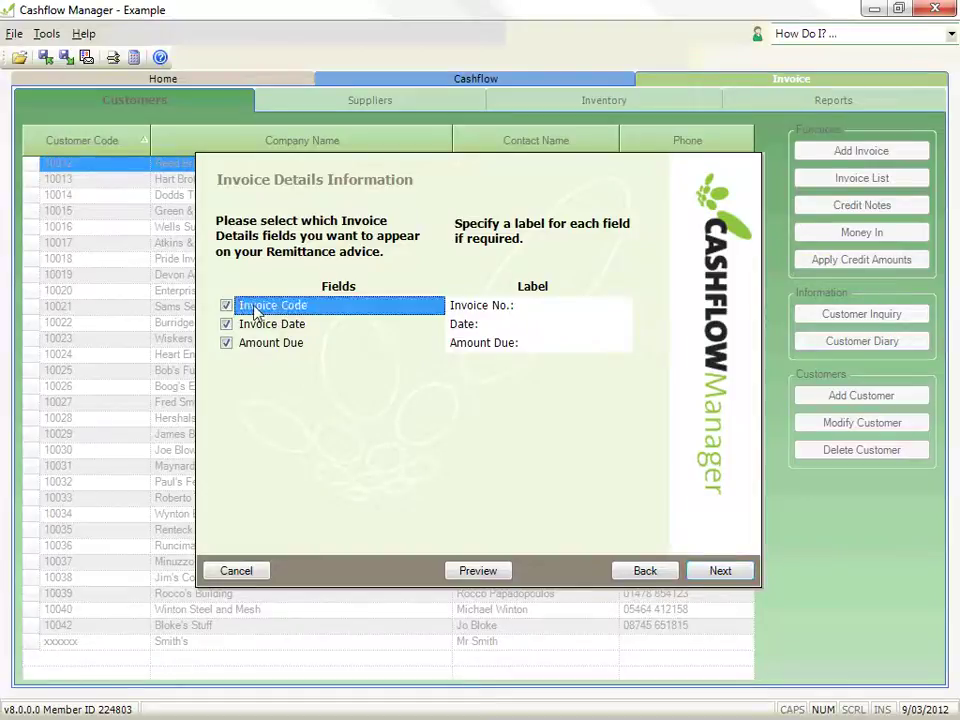
pyautogui.click(227, 306)
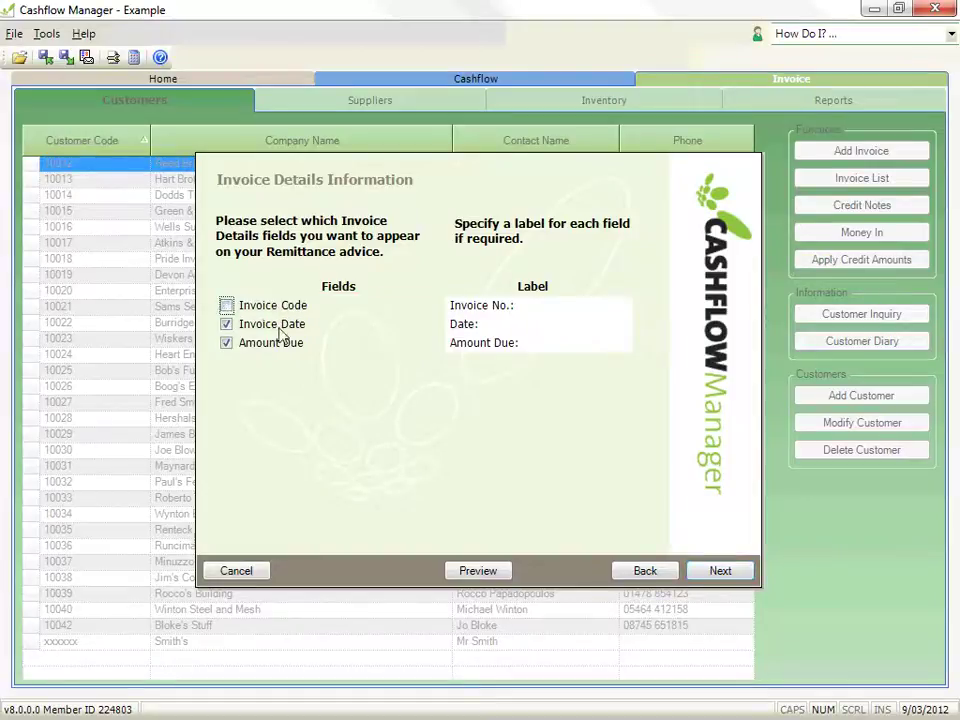
pyautogui.click(703, 574)
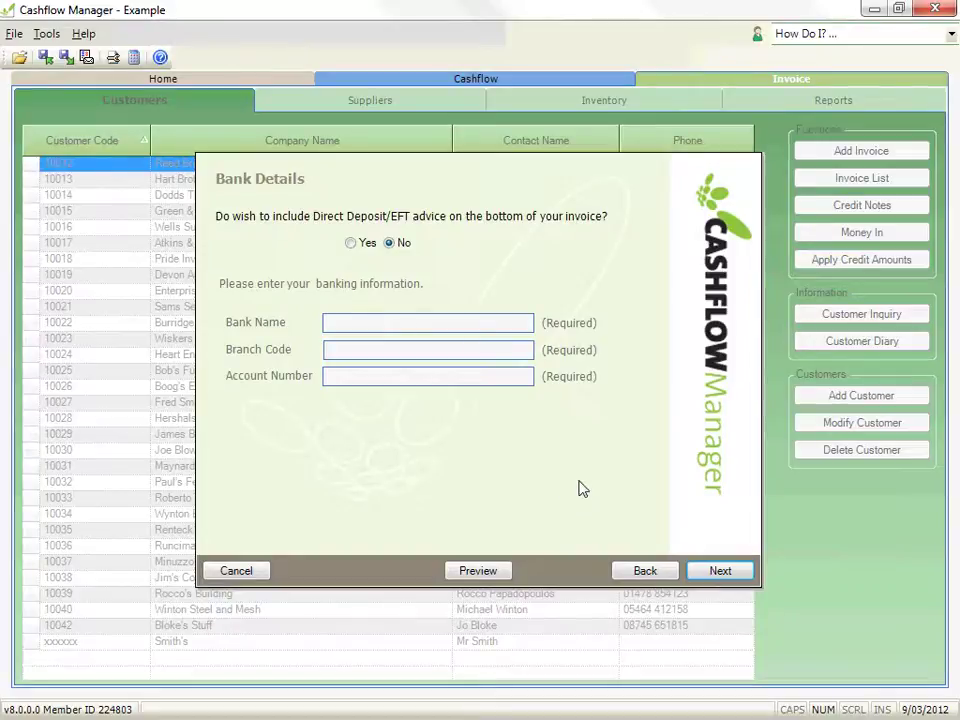
# Set both direct deposit/EFT advice and credit card payment details to No
pyautogui.click(351, 246)
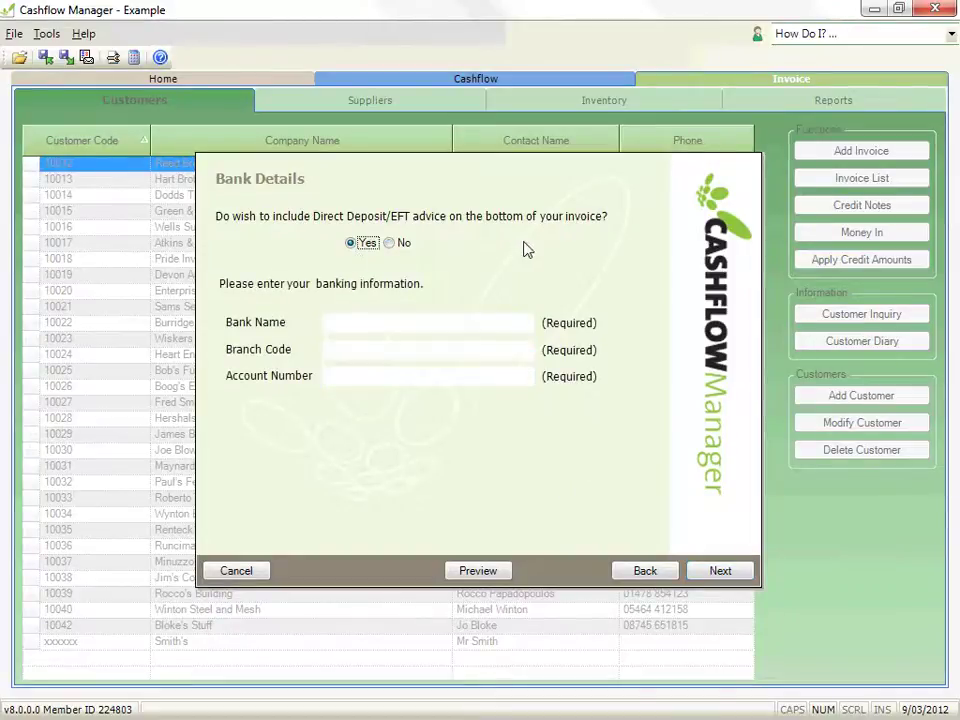
pyautogui.click(389, 244)
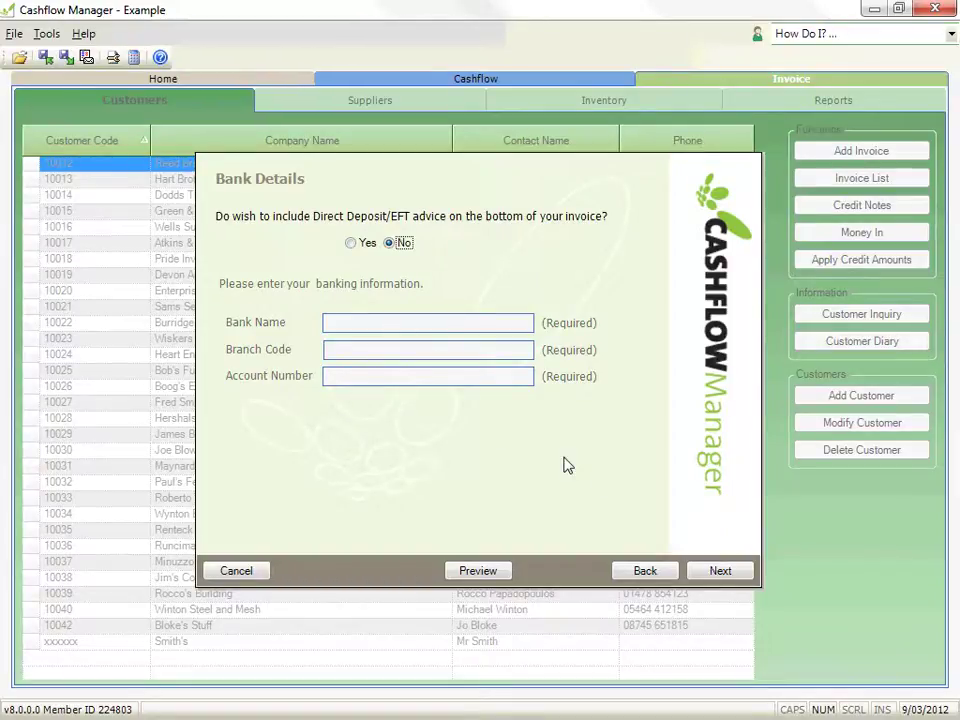
pyautogui.click(708, 570)
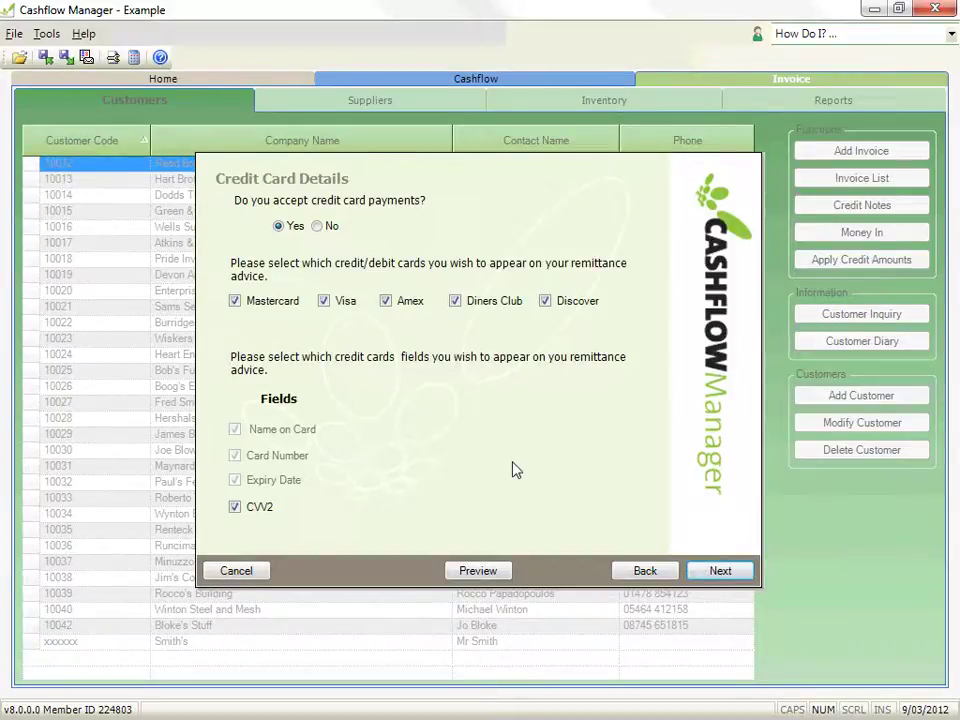
pyautogui.click(318, 228)
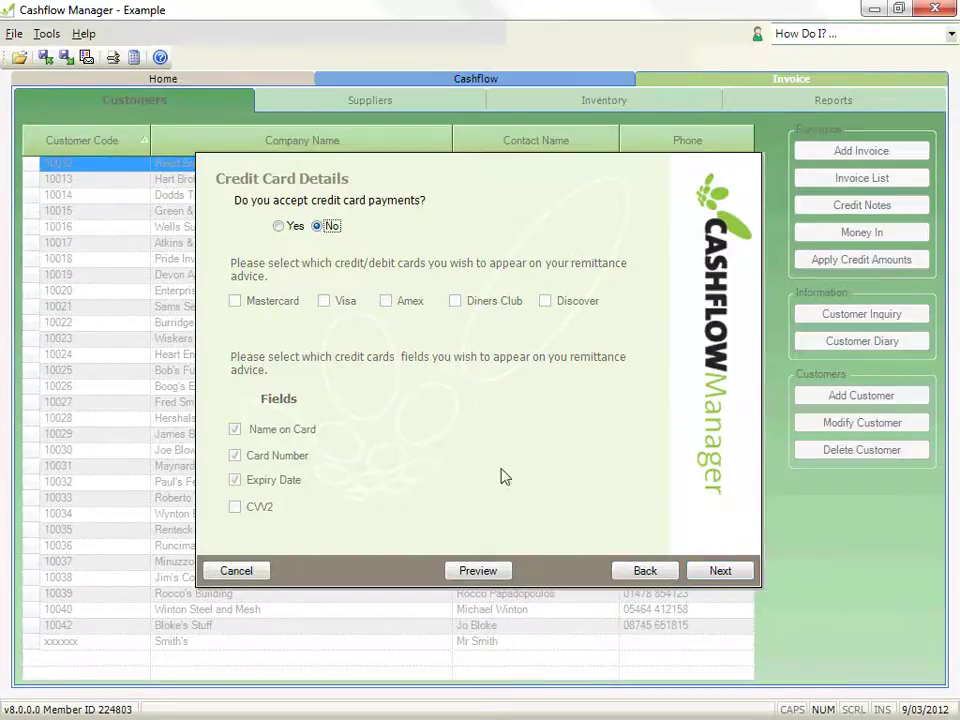
pyautogui.click(709, 572)
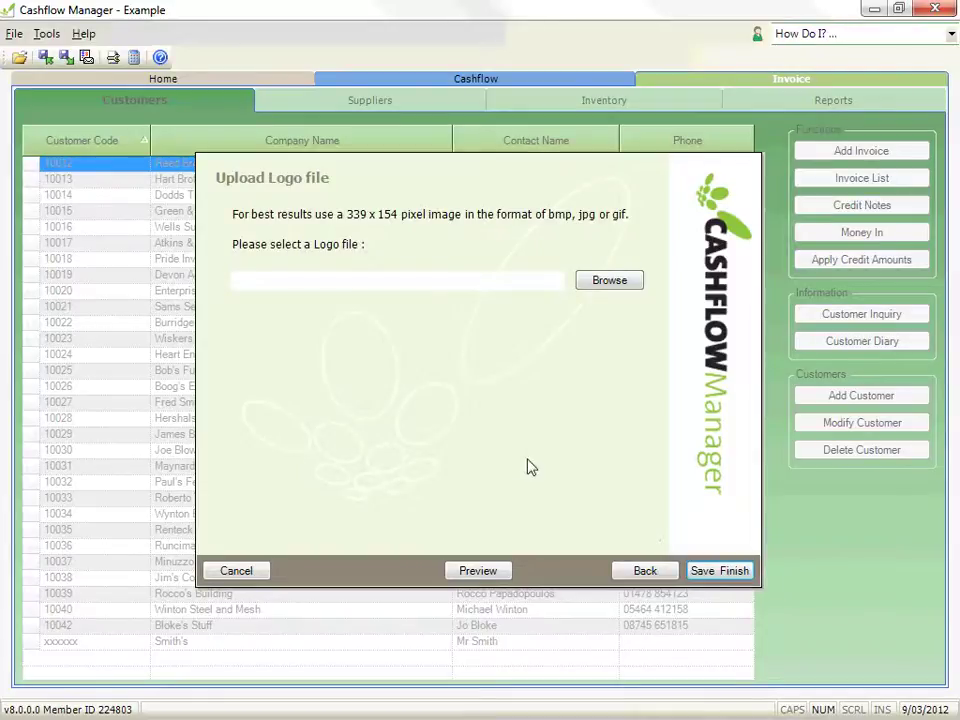
pyautogui.click(506, 574)
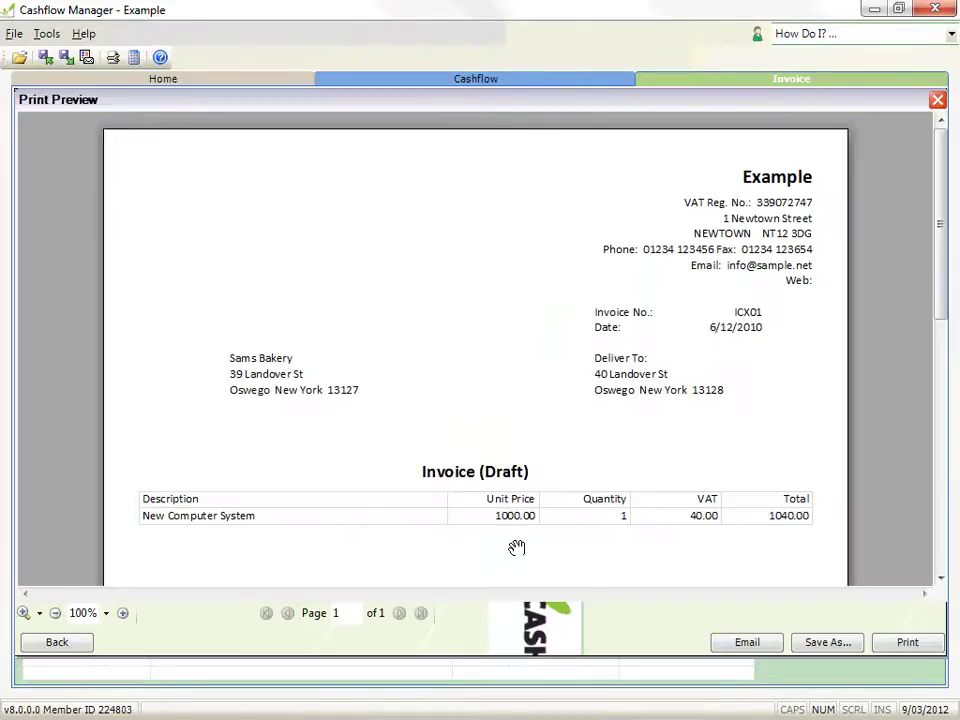
pyautogui.scroll(-10, 516, 520)
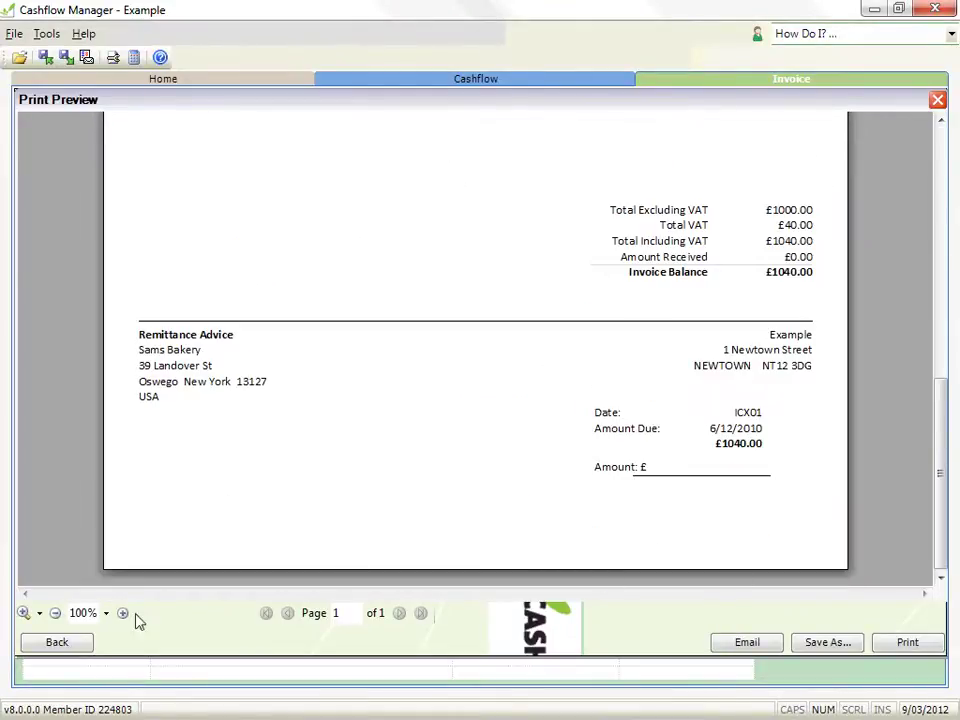
pyautogui.click(87, 645)
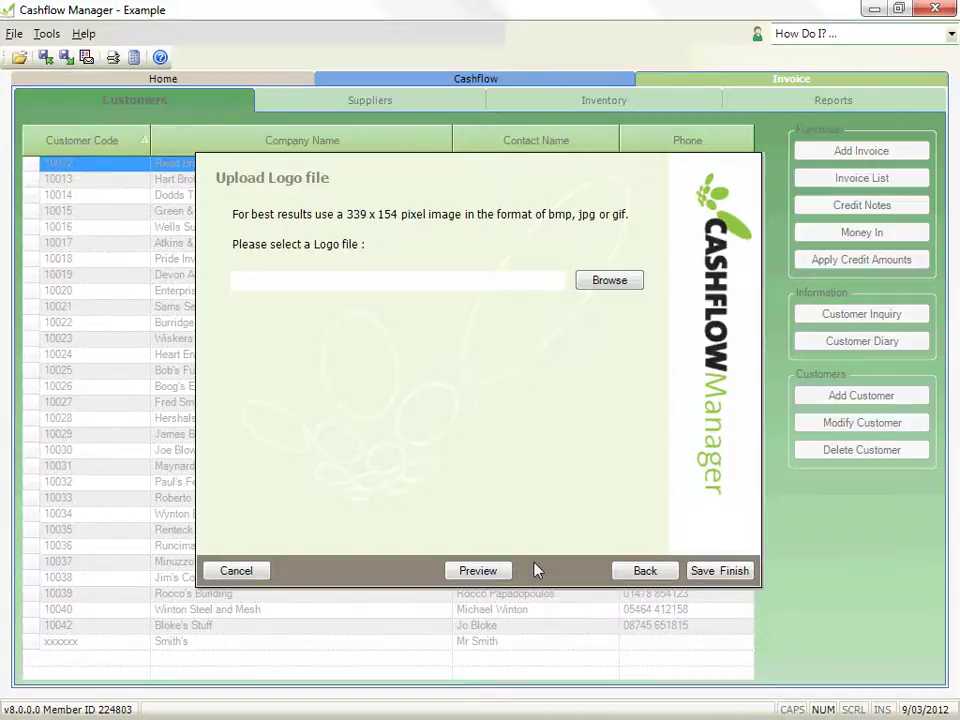
# Save the finished layout as 'My Layout' and confirm the saved message
pyautogui.click(735, 572)
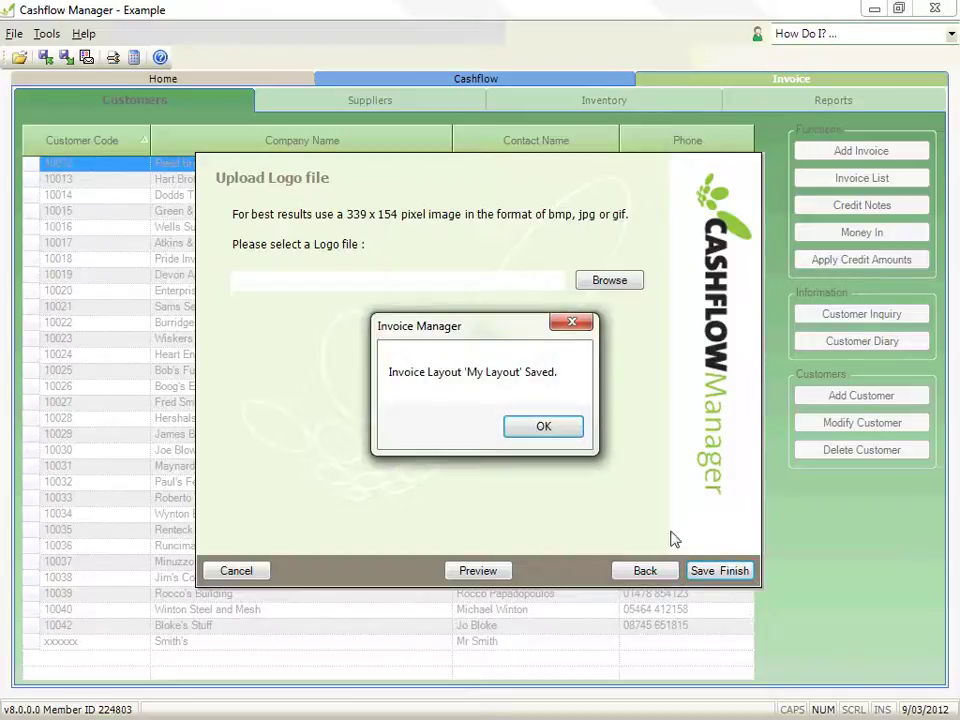
pyautogui.click(563, 429)
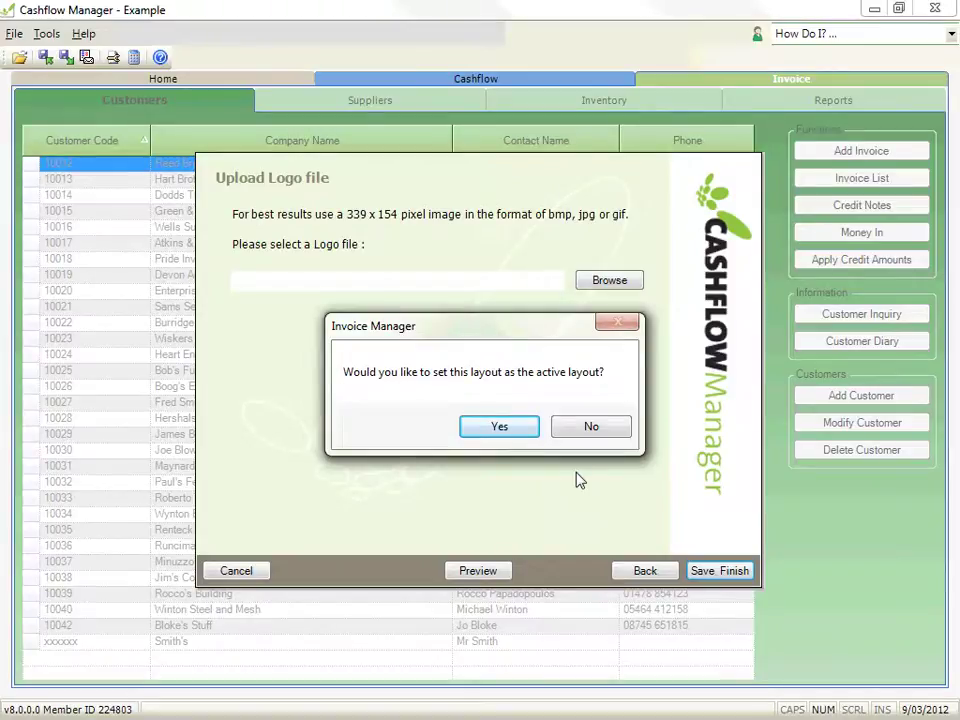
# Answer the active-layout prompt, then start a new invoice for the first listed customer
pyautogui.click(570, 427)
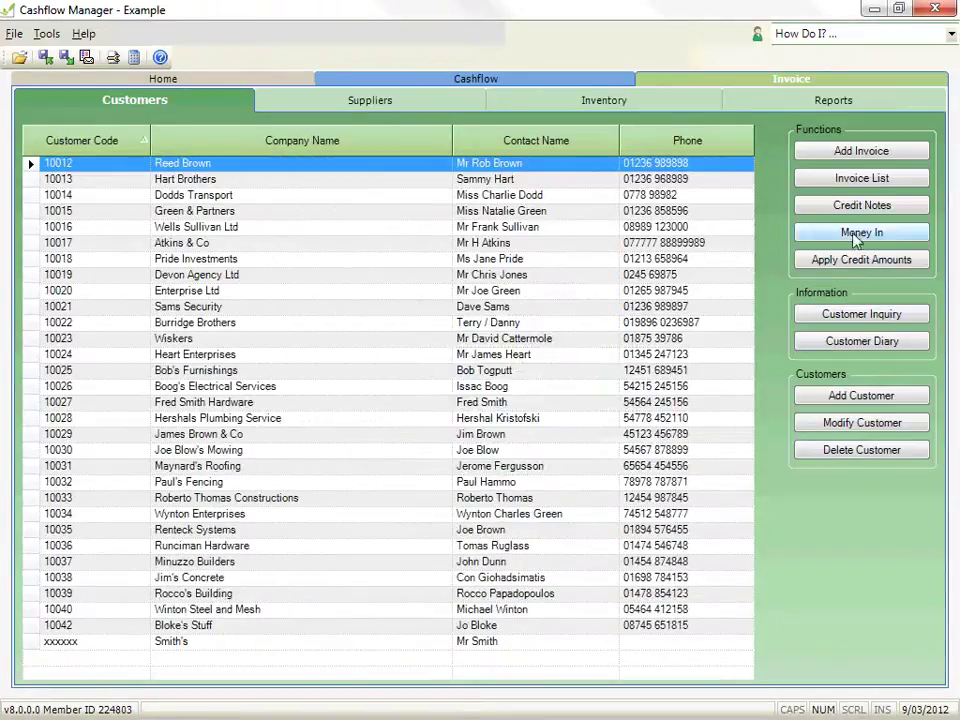
pyautogui.click(842, 151)
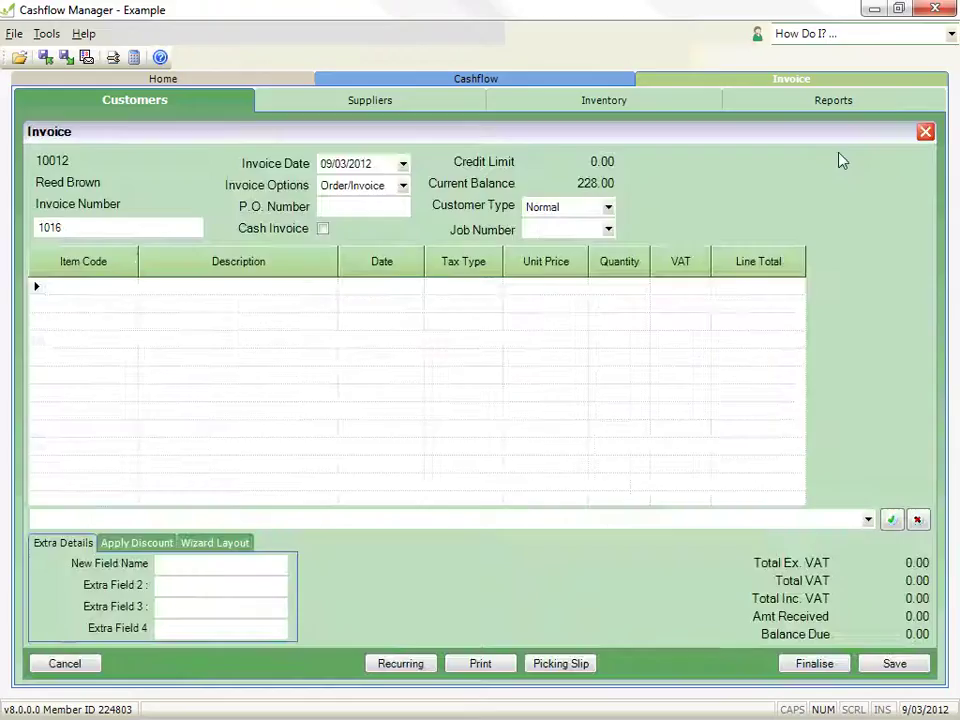